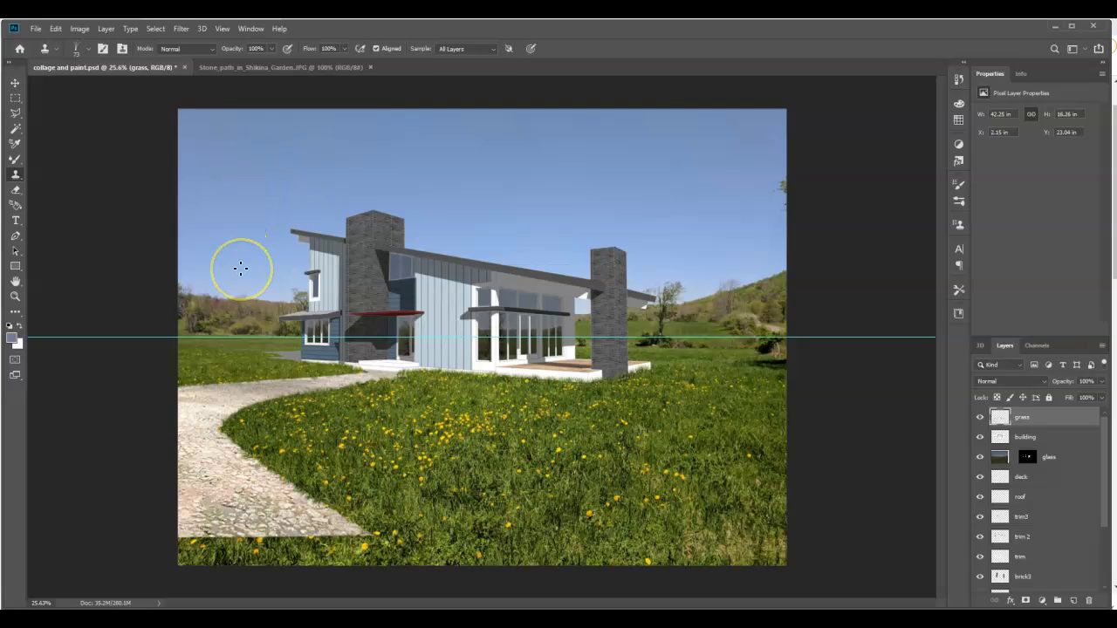
left_click(257, 244)
mouse_move(257, 244)
left_mouse_down()
mouse_move(267, 258)
mouse_move(233, 305)
mouse_move(245, 281)
left_mouse_up()
left_click(250, 270, "alt")
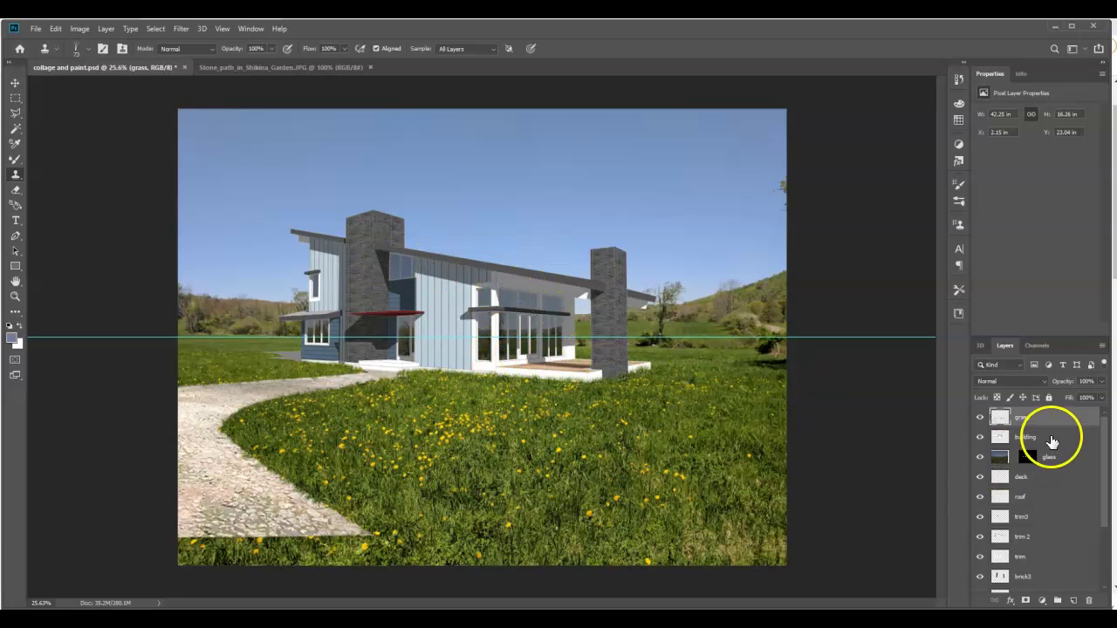
- Duplicate the Background layer and hide every layer above the copy, from grass down to path
scroll(1050, 438, "down", 3)
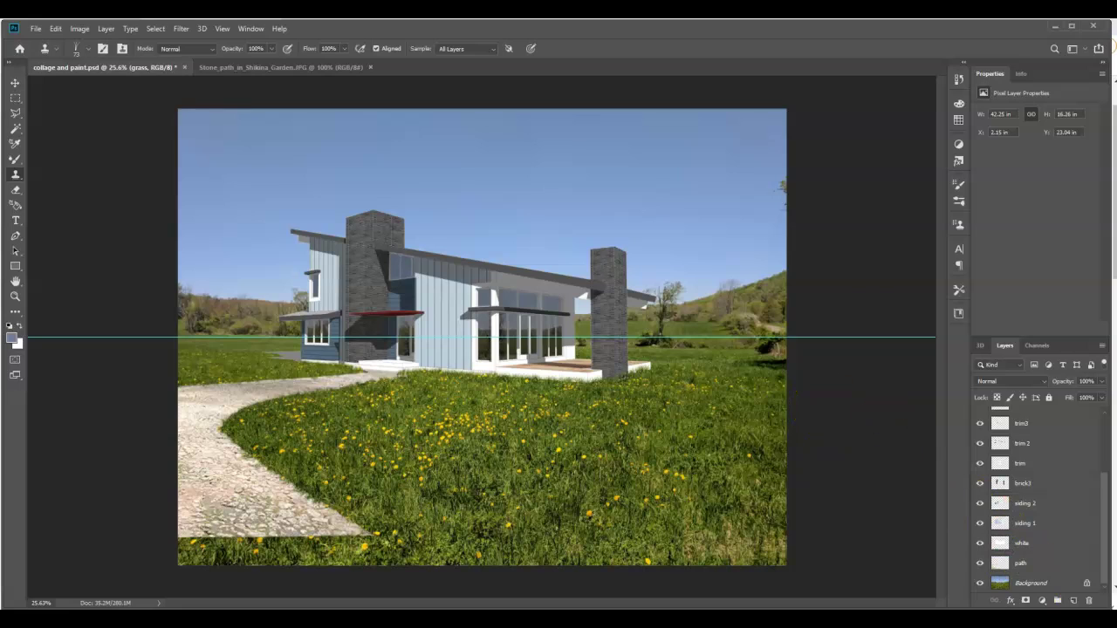
left_click(1037, 584)
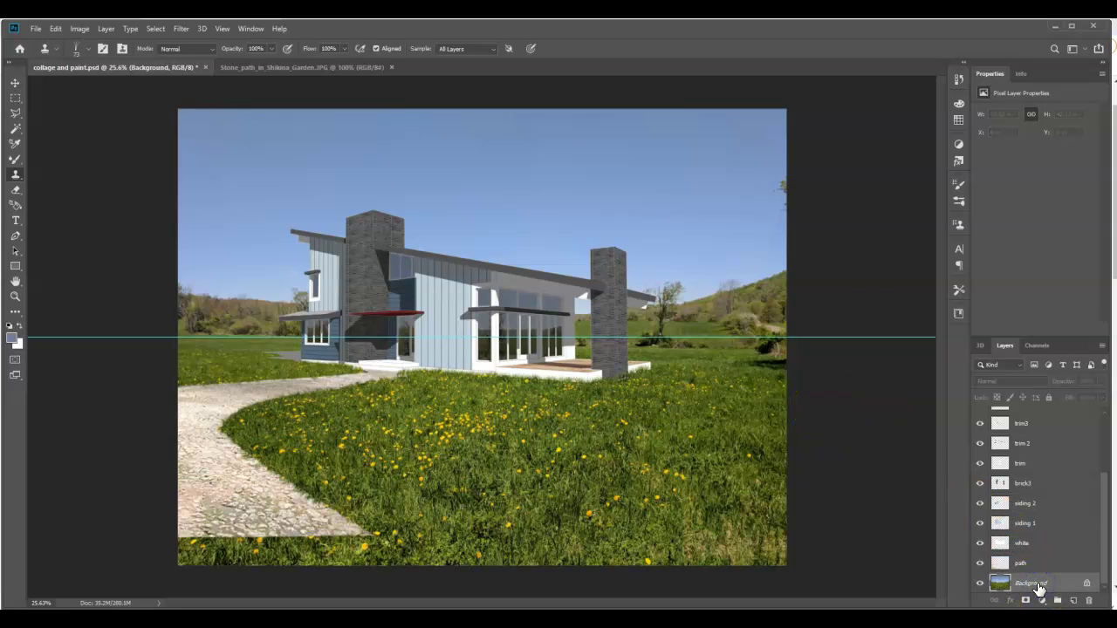
left_click(1028, 586)
left_click(1025, 583)
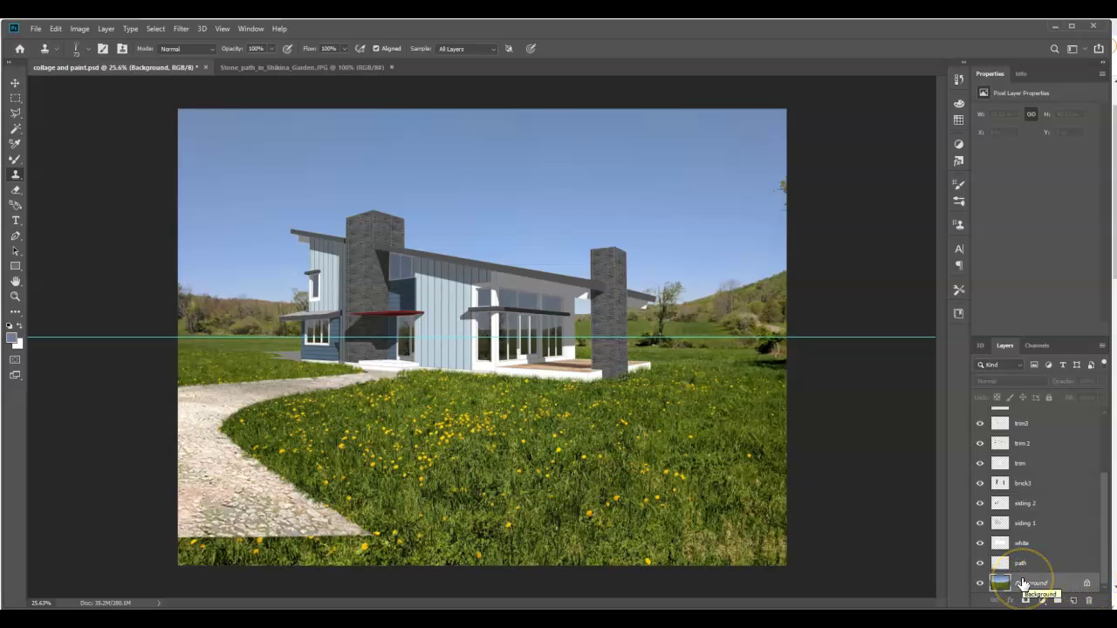
right_click(1025, 583)
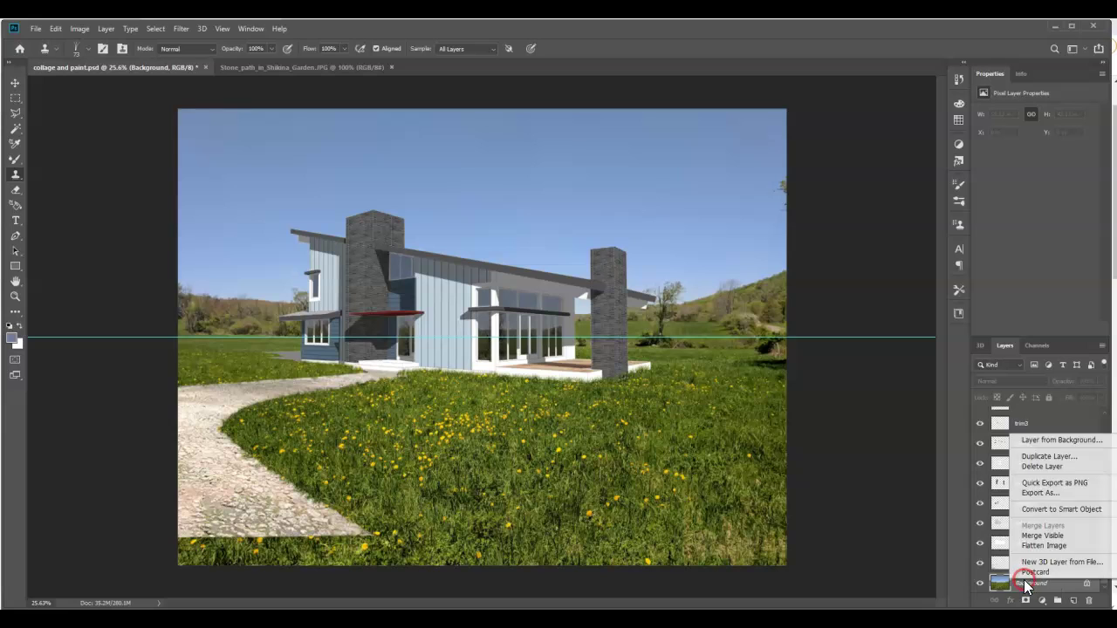
left_click(1040, 456)
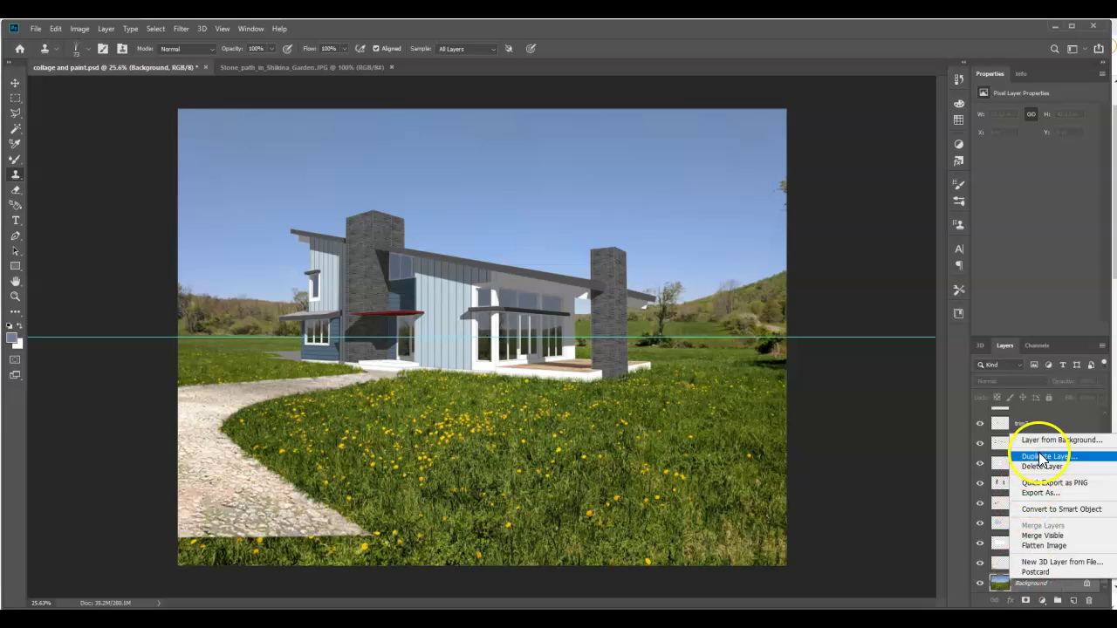
left_click(656, 189)
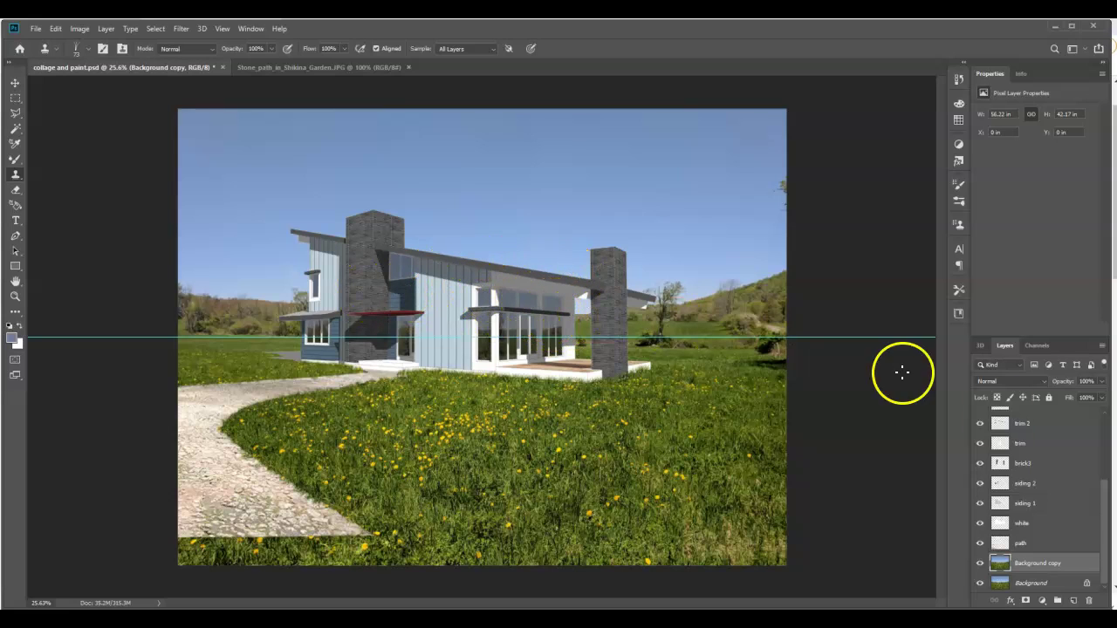
scroll(1068, 476, "up", 3)
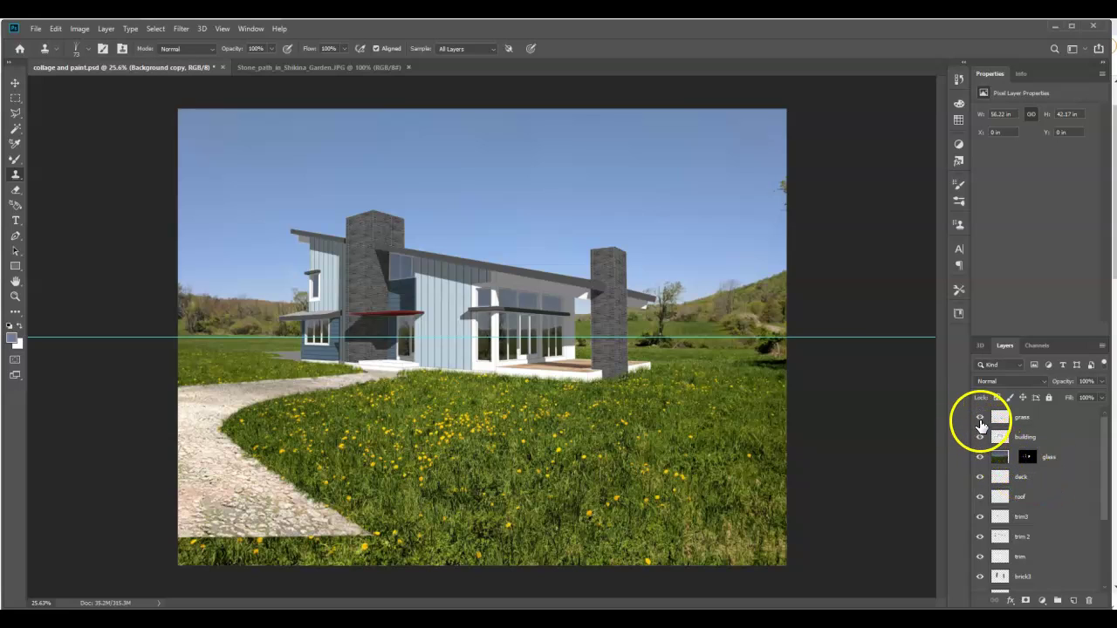
left_click_drag(979, 417, 978, 544)
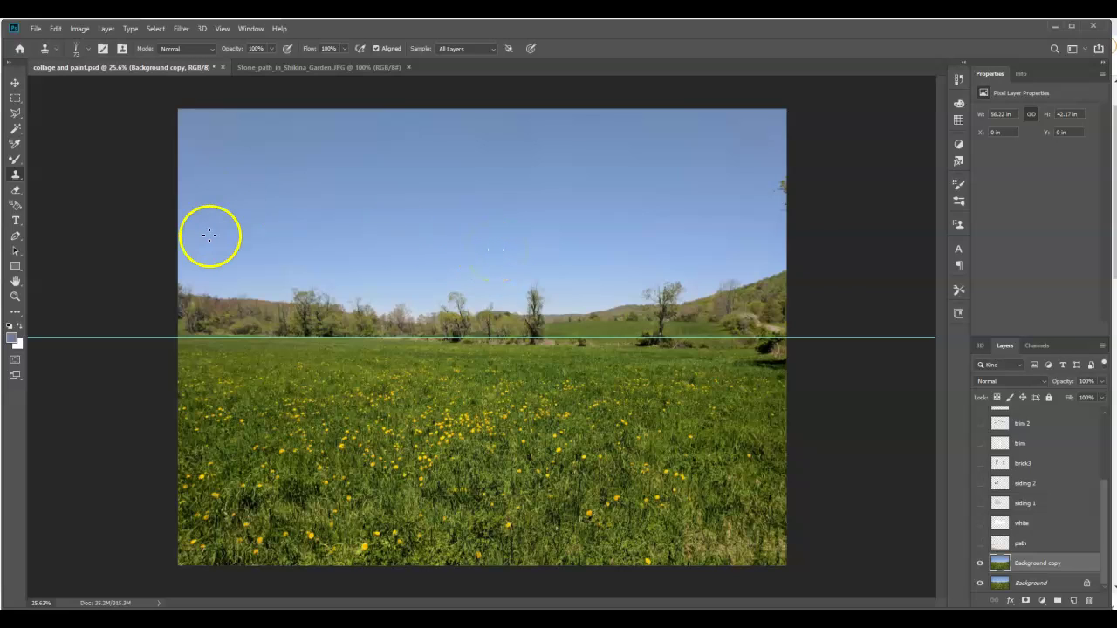
- Select the upper part of the sky on the Background copy layer with the Magic Wand tool
left_click(14, 315)
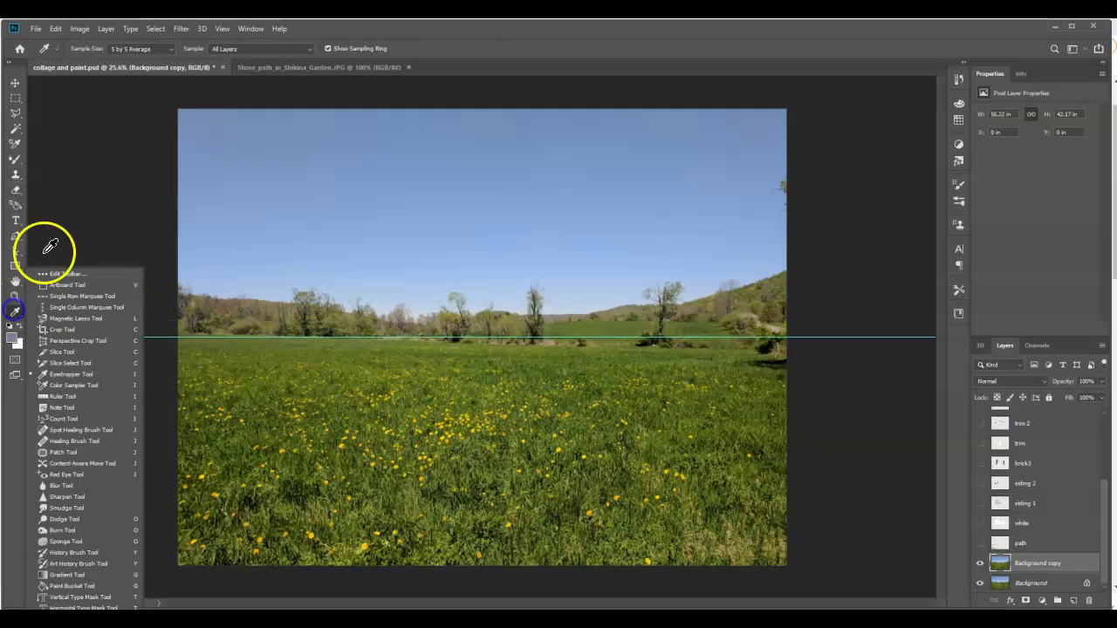
left_click(66, 204)
left_click(15, 129)
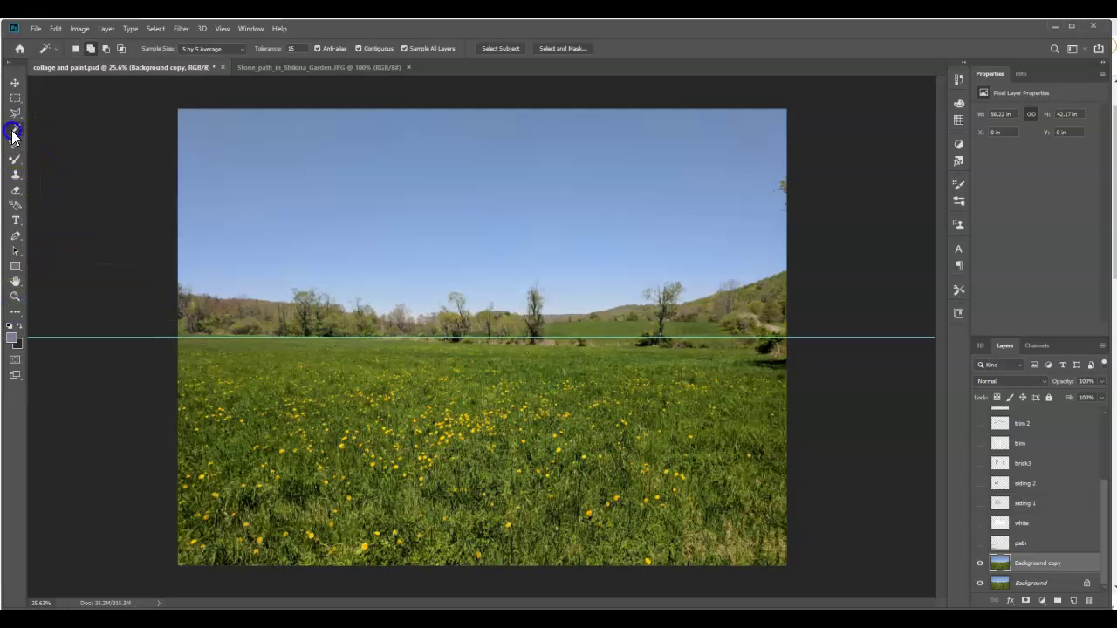
left_click(332, 176)
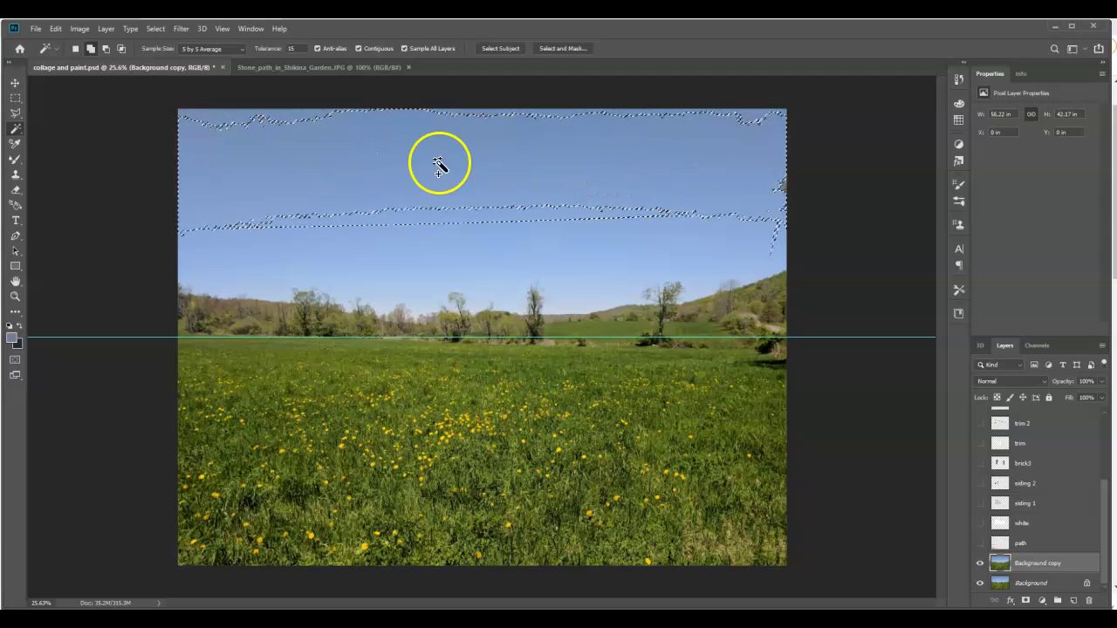
- Set the Magic Wand tolerance to 32, extend the selection over the whole sky and delete it from the Background copy layer
left_click(306, 48)
type("32")
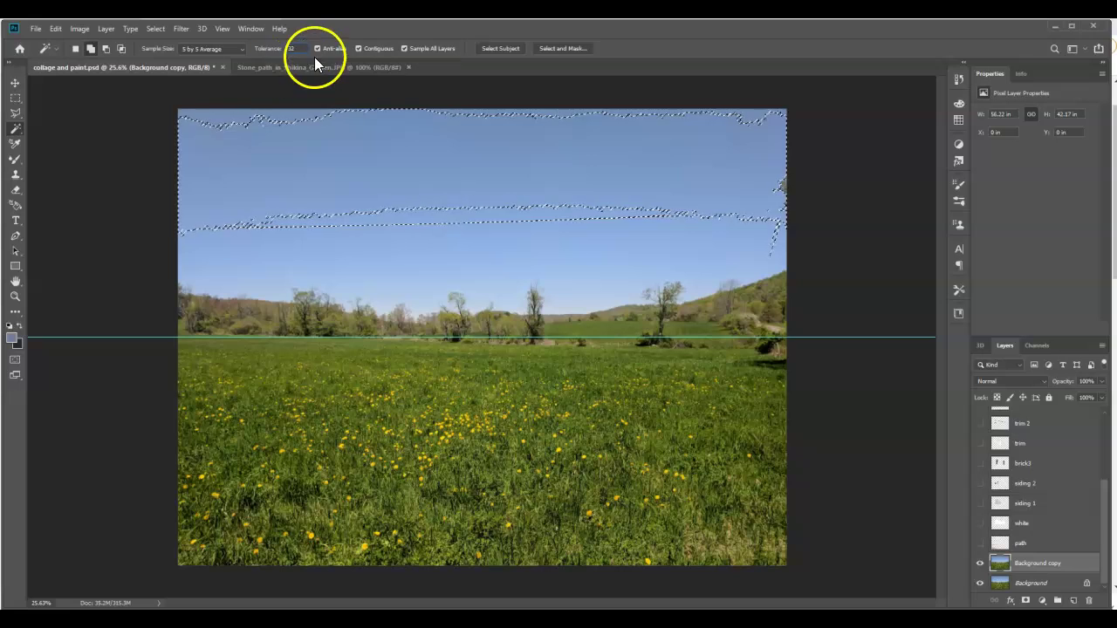
key("Return")
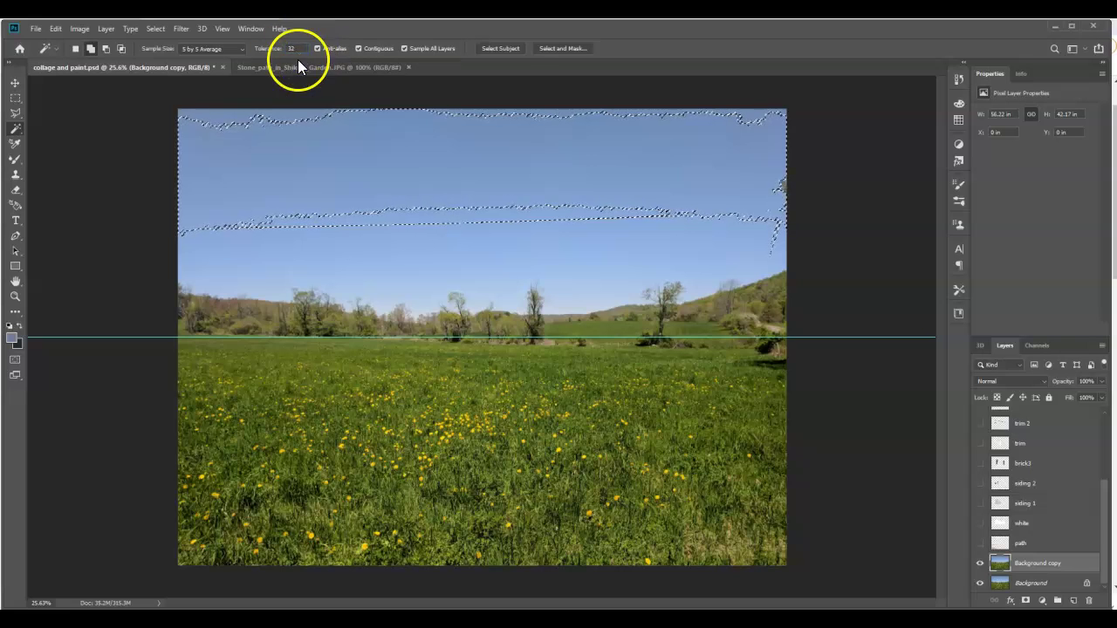
mouse_move(328, 137)
left_mouse_down()
mouse_move(294, 162)
mouse_move(331, 185)
mouse_move(334, 149)
mouse_move(293, 147)
mouse_move(303, 172)
mouse_move(324, 143)
mouse_move(364, 243)
left_mouse_up()
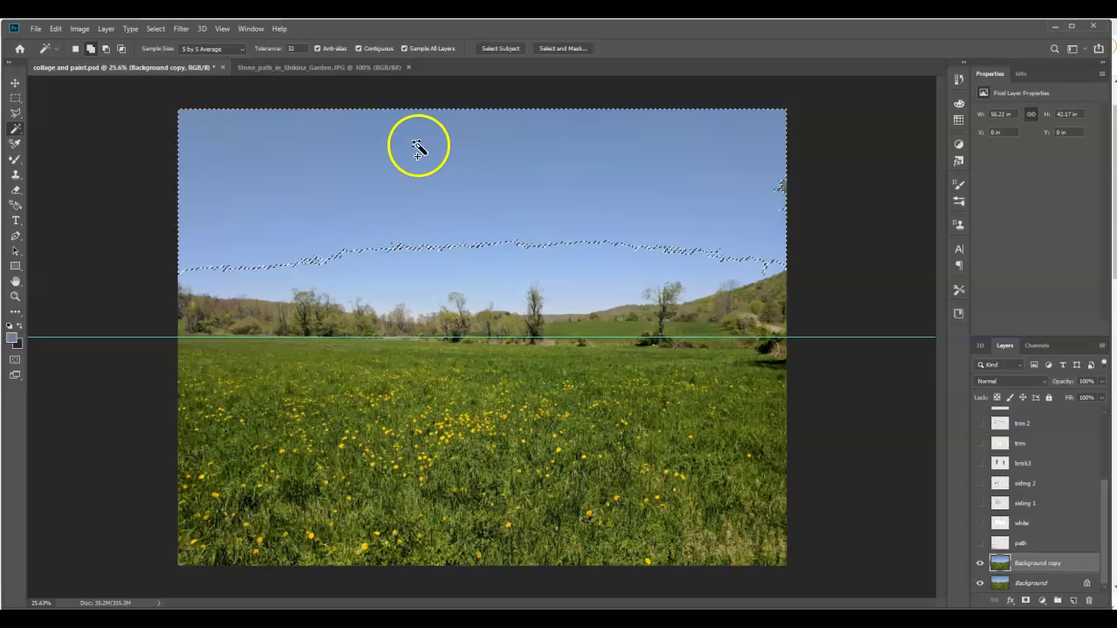
left_click(90, 48)
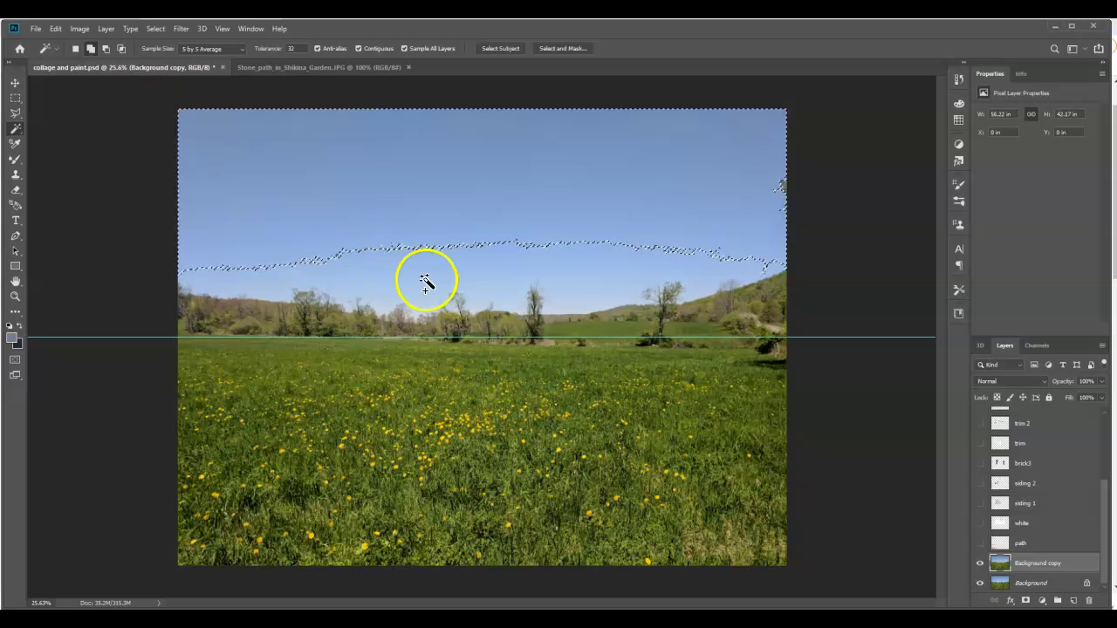
left_click(445, 269)
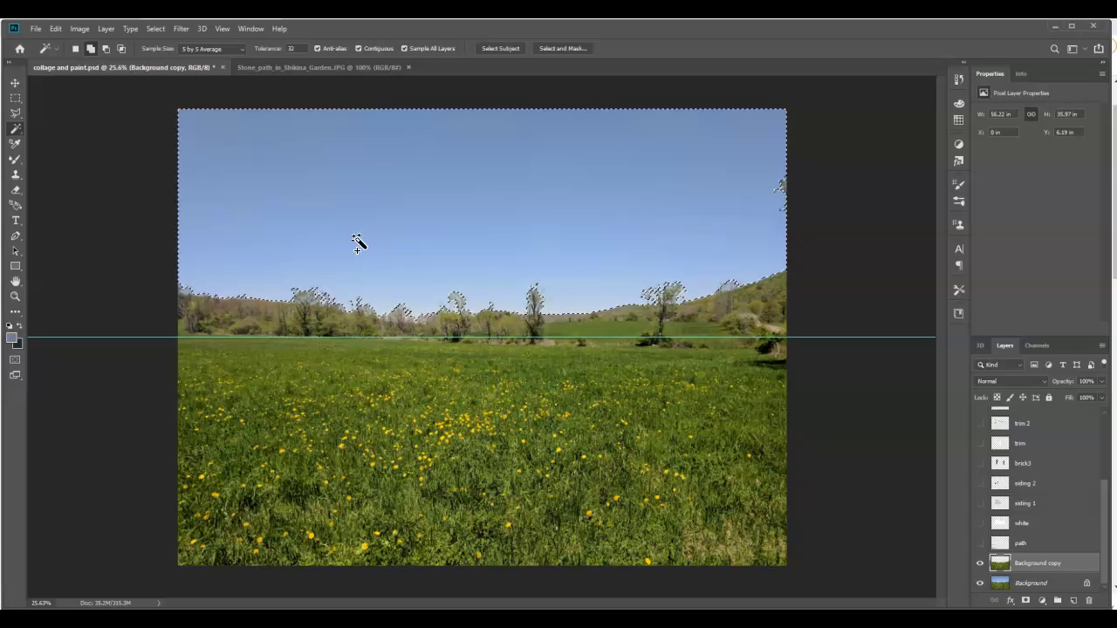
- Hide the original Background layer and clear the sky selection
left_click(979, 583)
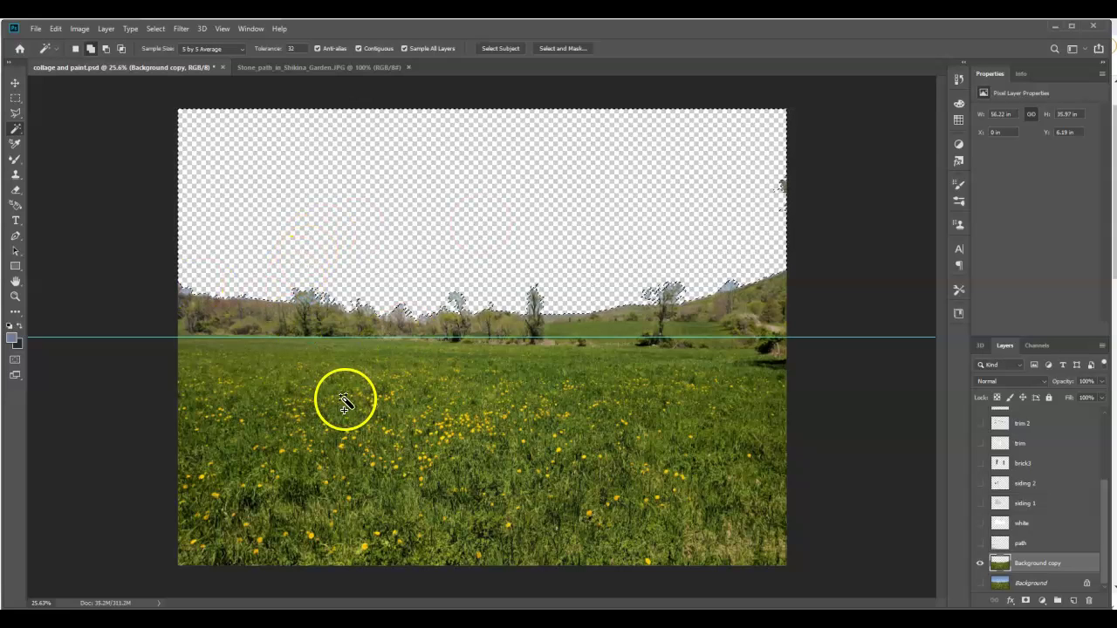
left_click(303, 417)
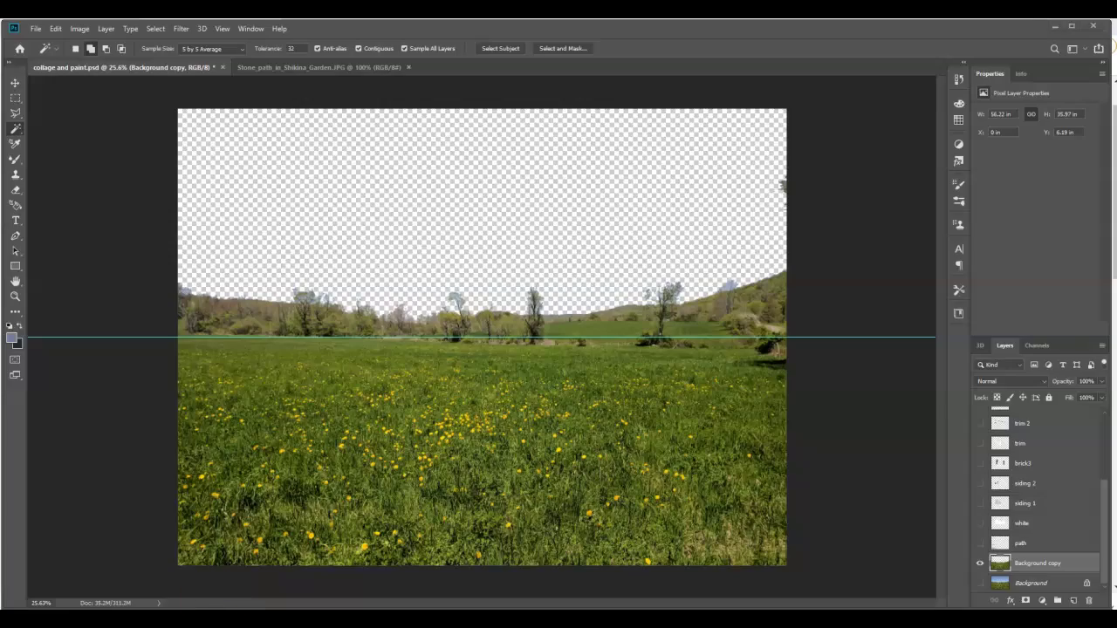
- Switch to the browser, search Google Images for "sky" and browse the results for a suitable replacement sky
left_click(213, 620)
left_click(35, 25)
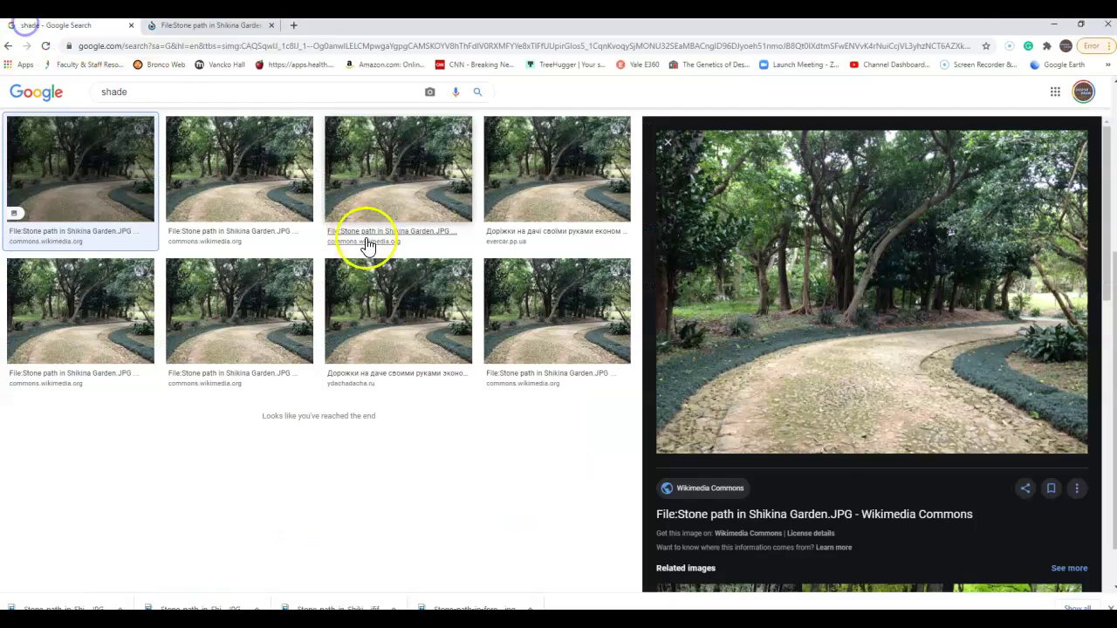
scroll(196, 151, "up", 3)
left_click_drag(177, 109, 75, 109)
type("sky")
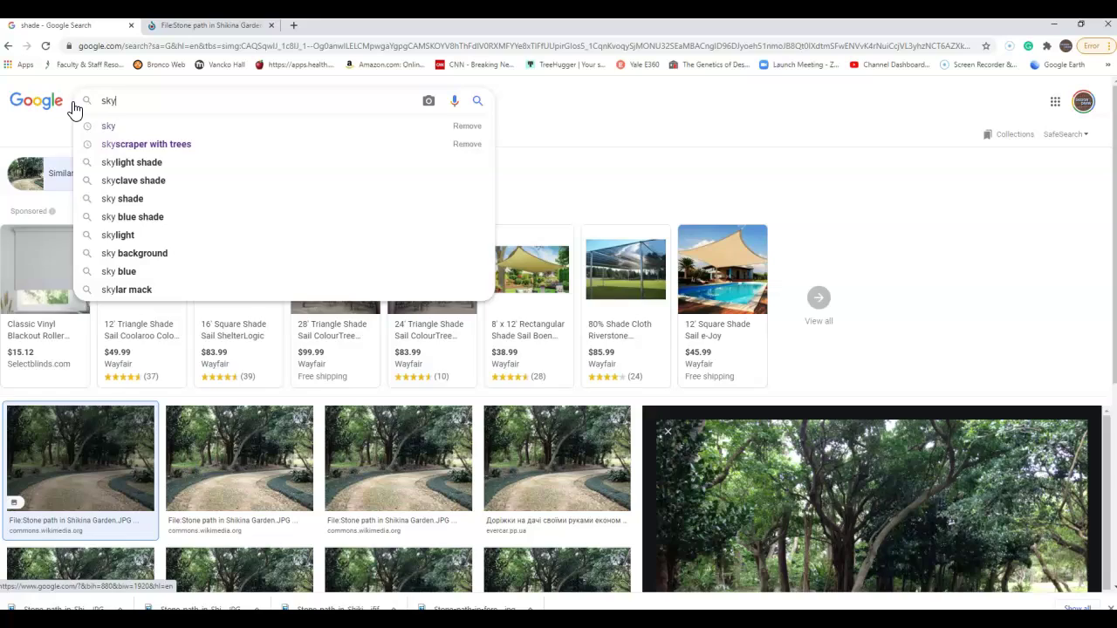
key("Return")
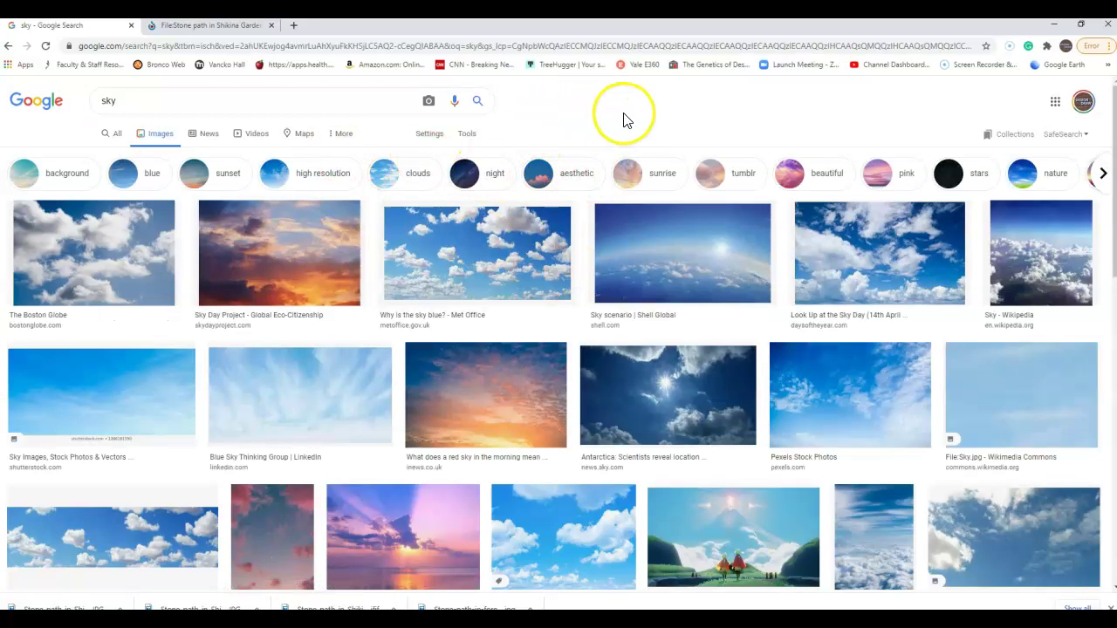
scroll(603, 137, "down", 3)
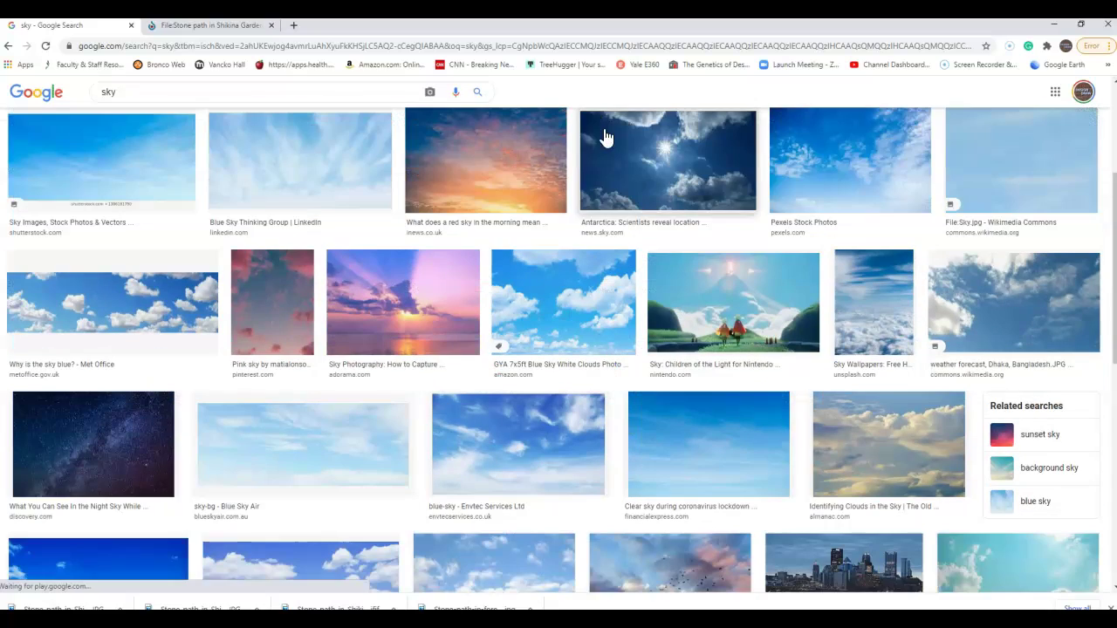
scroll(820, 270, "down", 2)
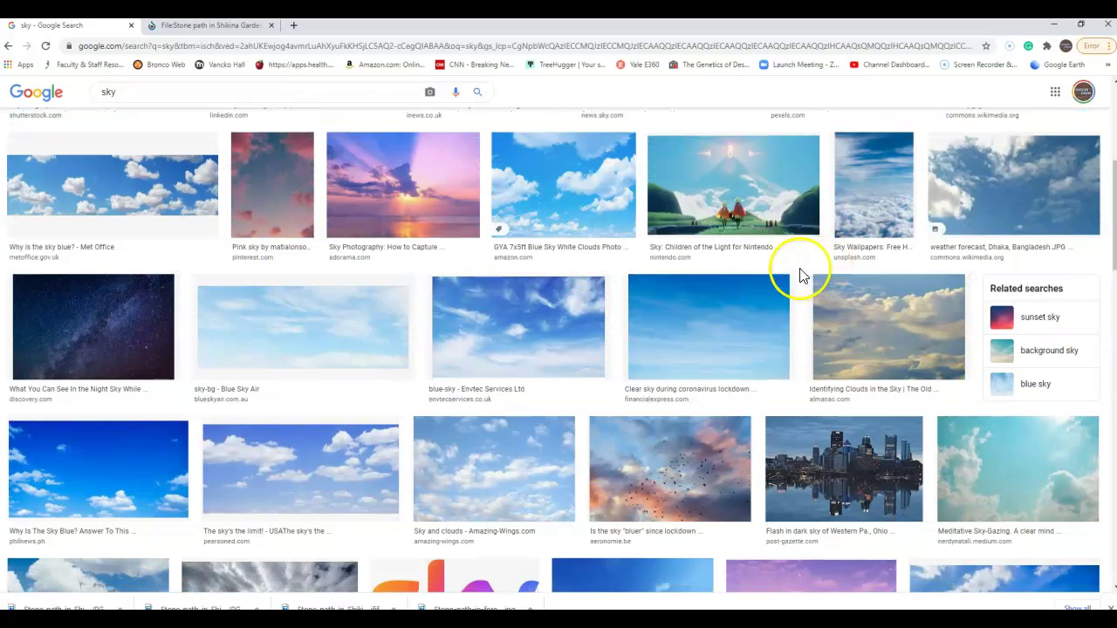
scroll(786, 270, "down", 2)
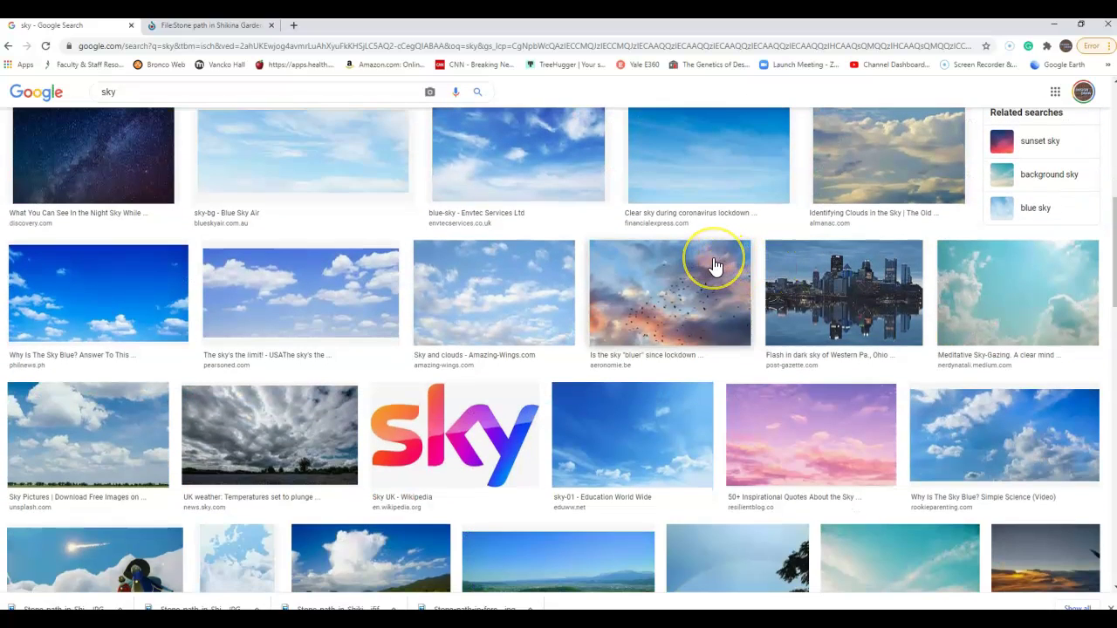
scroll(712, 266, "up", 3)
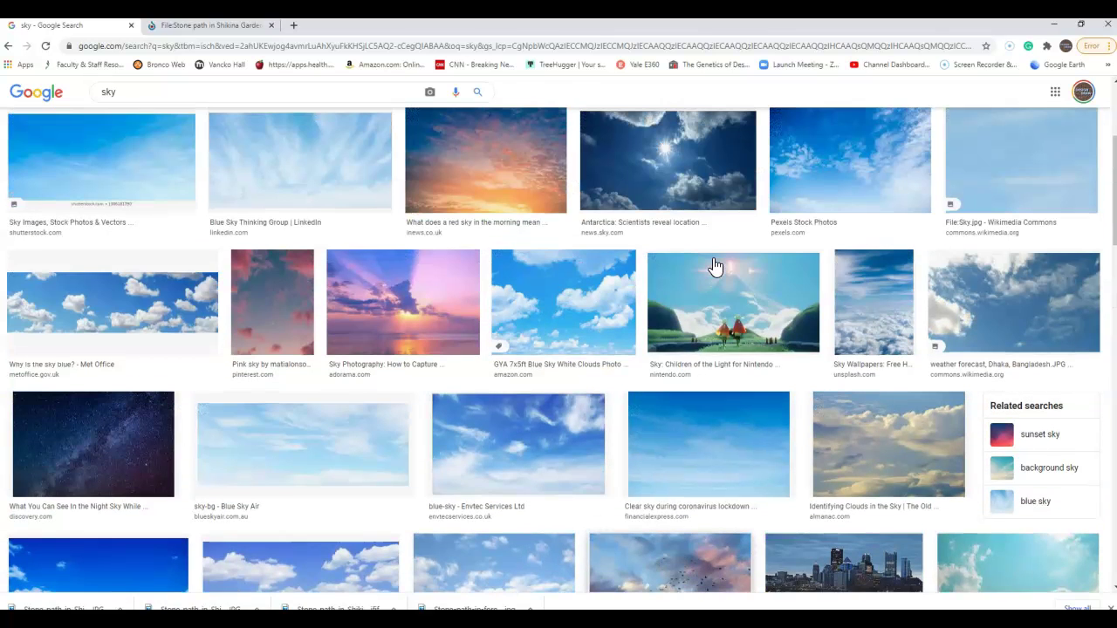
scroll(730, 324, "up", 2)
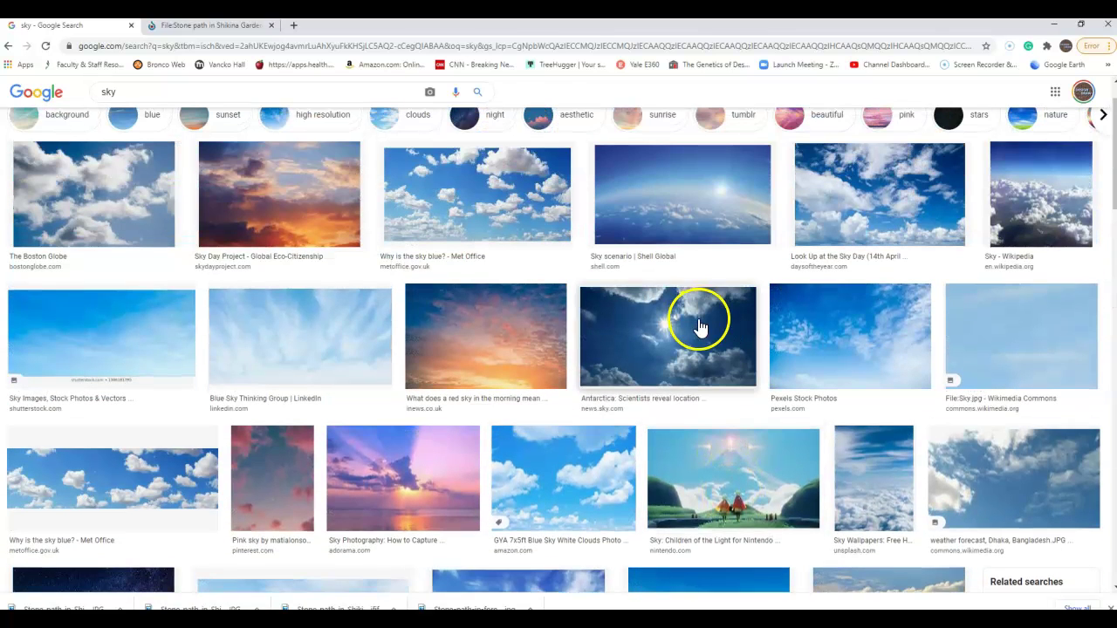
scroll(698, 321, "up", 1)
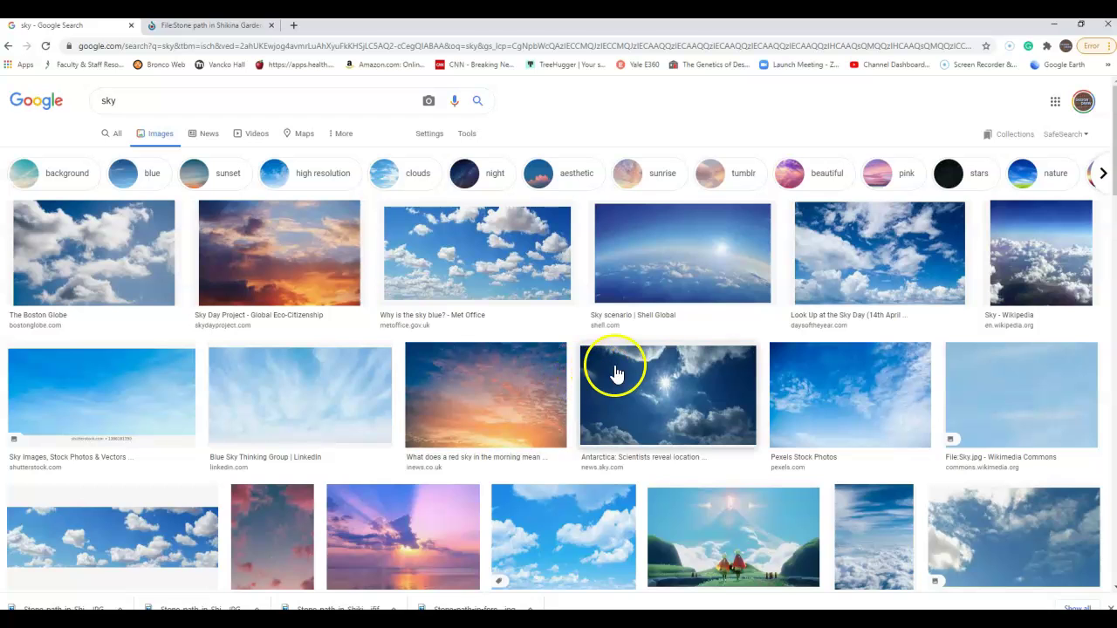
left_click(916, 270)
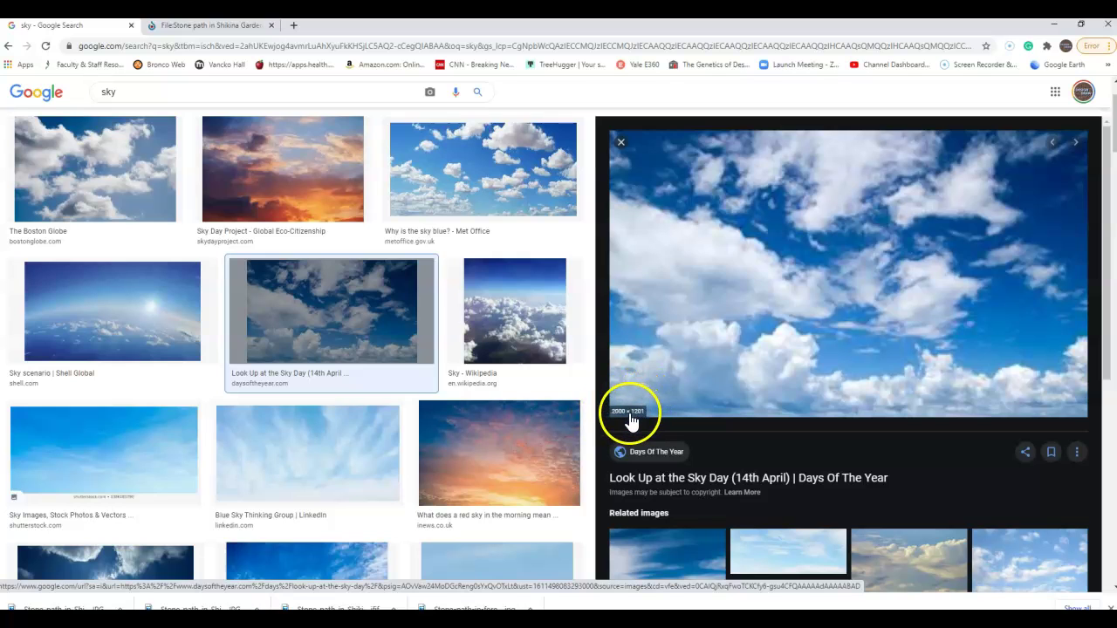
right_click(716, 306)
left_click(753, 410)
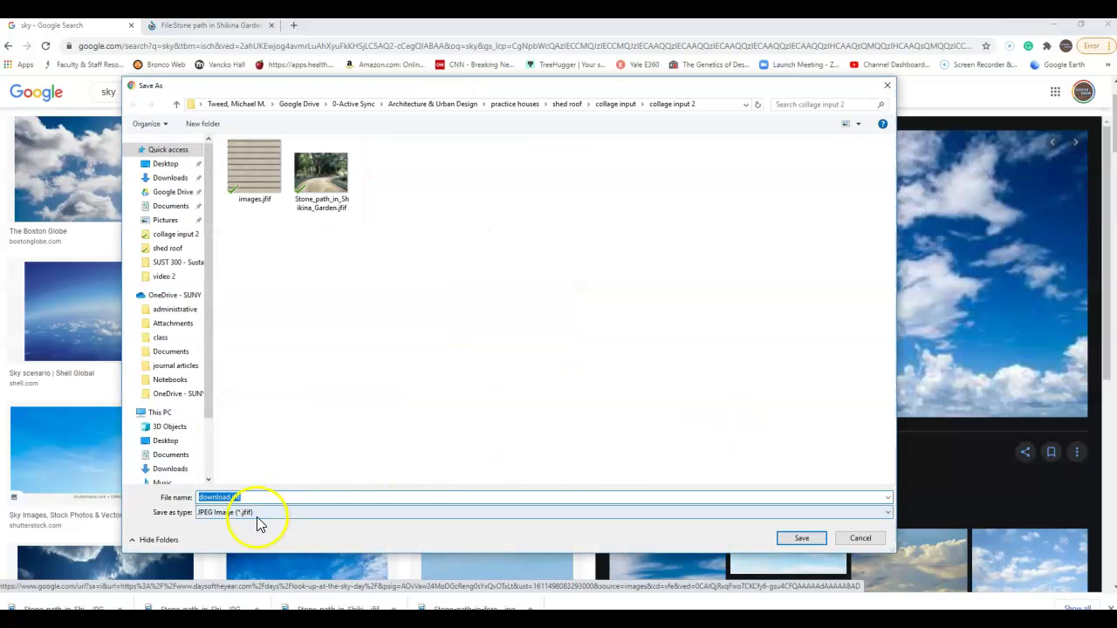
left_click(839, 538)
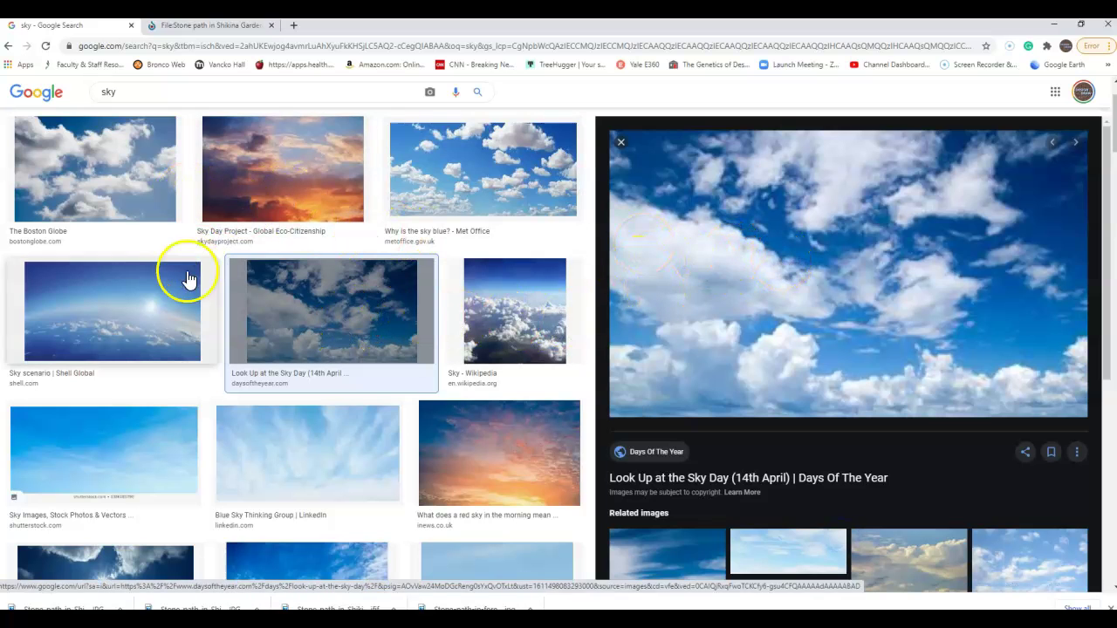
- Save the Met Office cloud photo as cumulus-cloud.jpg in the collage input 2 folder and return to Photoshop
left_click(448, 180)
right_click(691, 218)
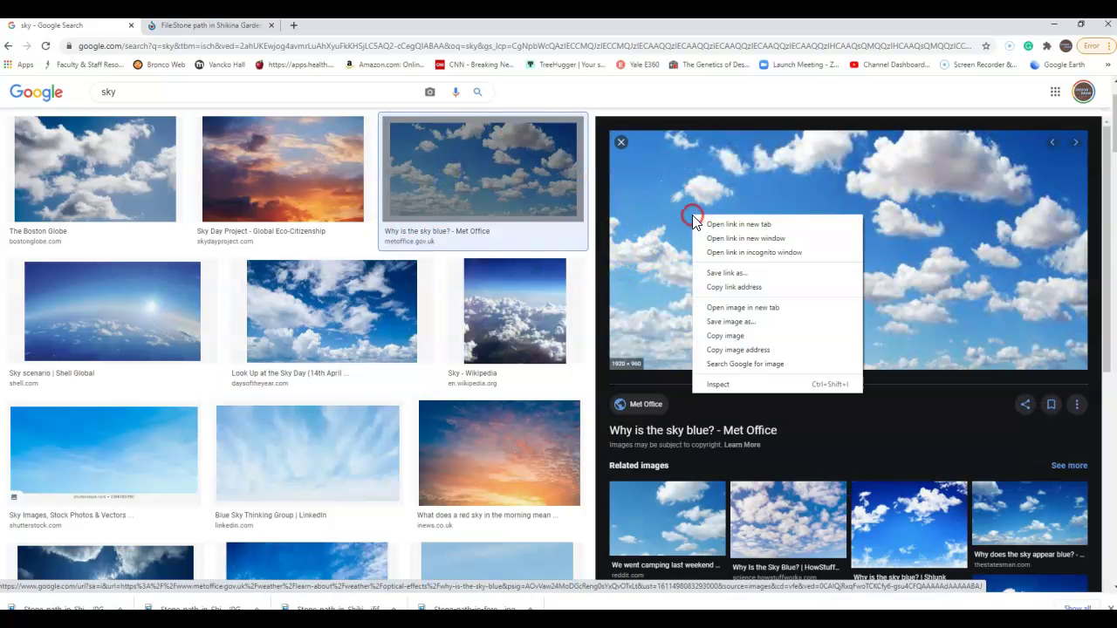
left_click(755, 320)
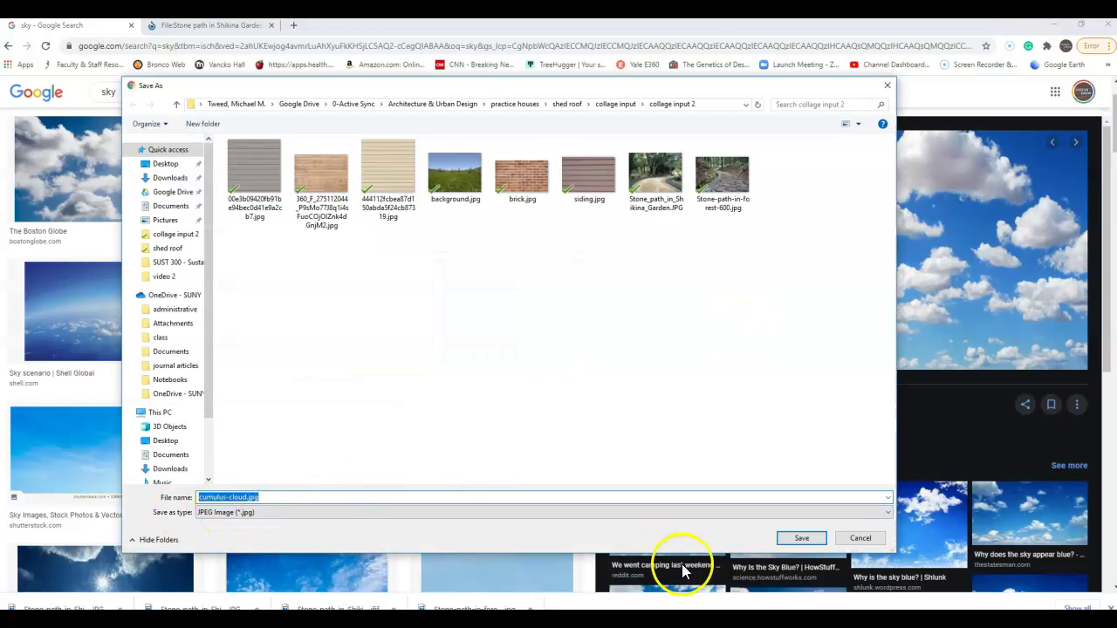
left_click(801, 538)
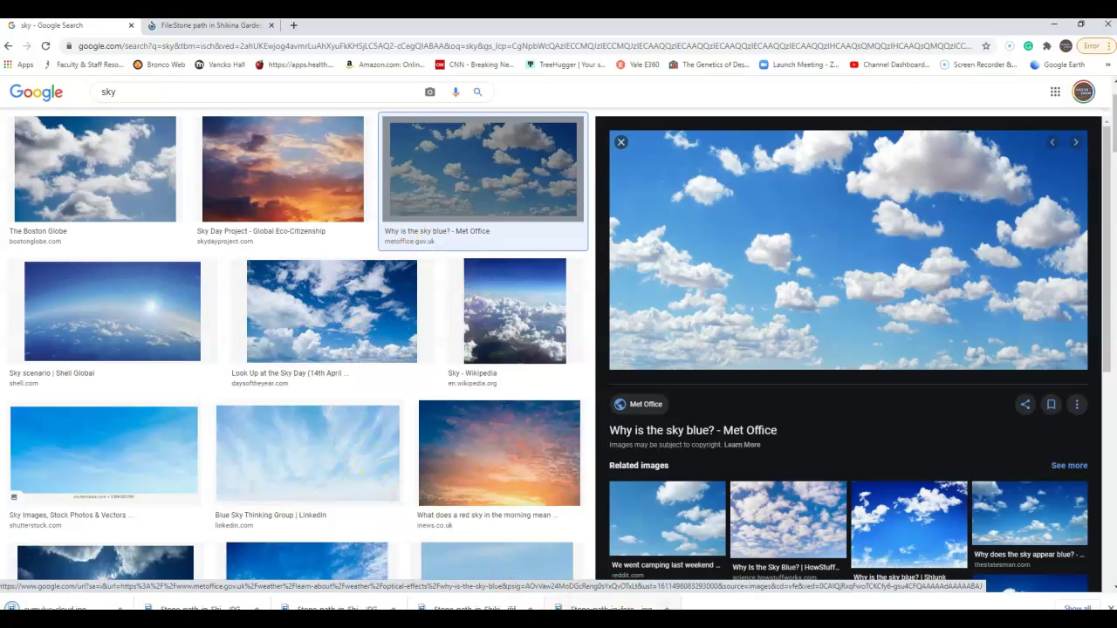
key("alt+Tab")
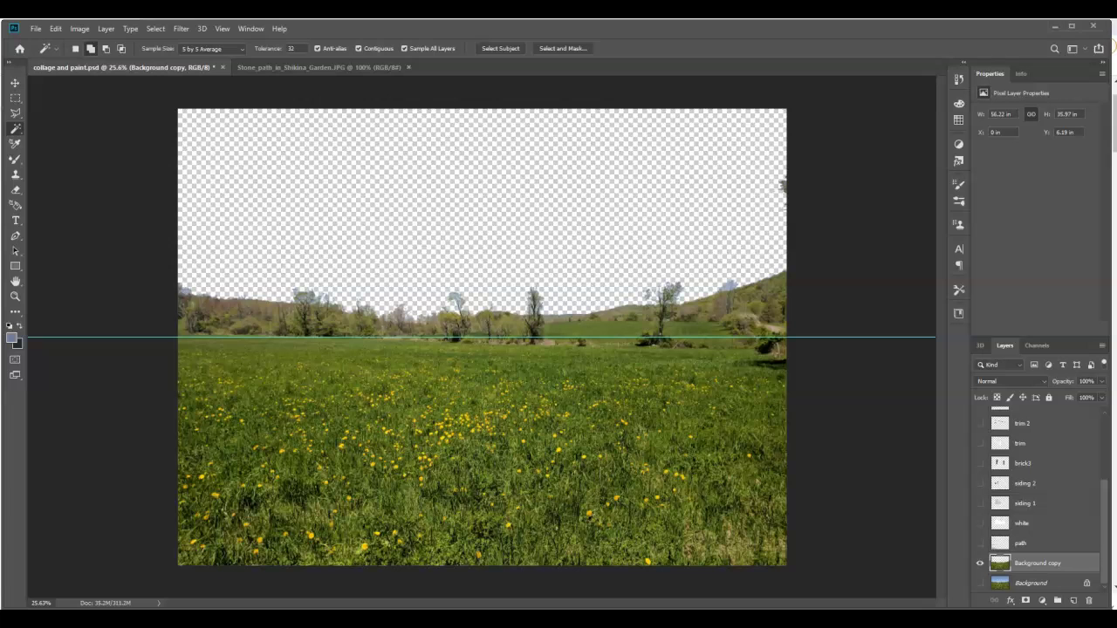
- Open the saved cumulus-cloud.jpg photo from the collage input 2 folder
left_click(35, 28)
left_click(44, 51)
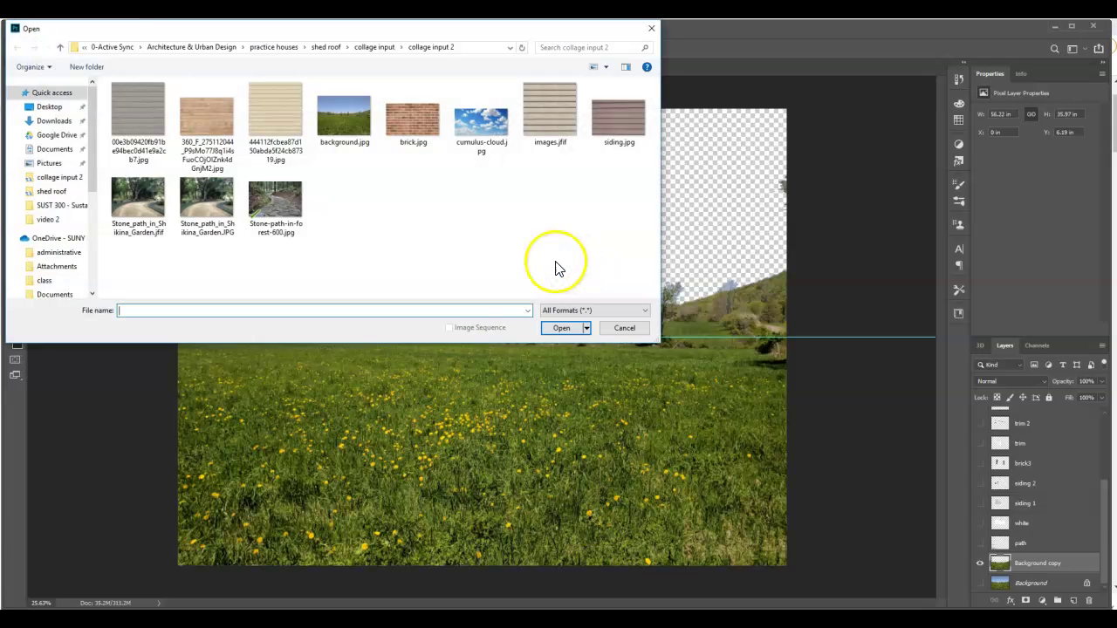
double_click(475, 121)
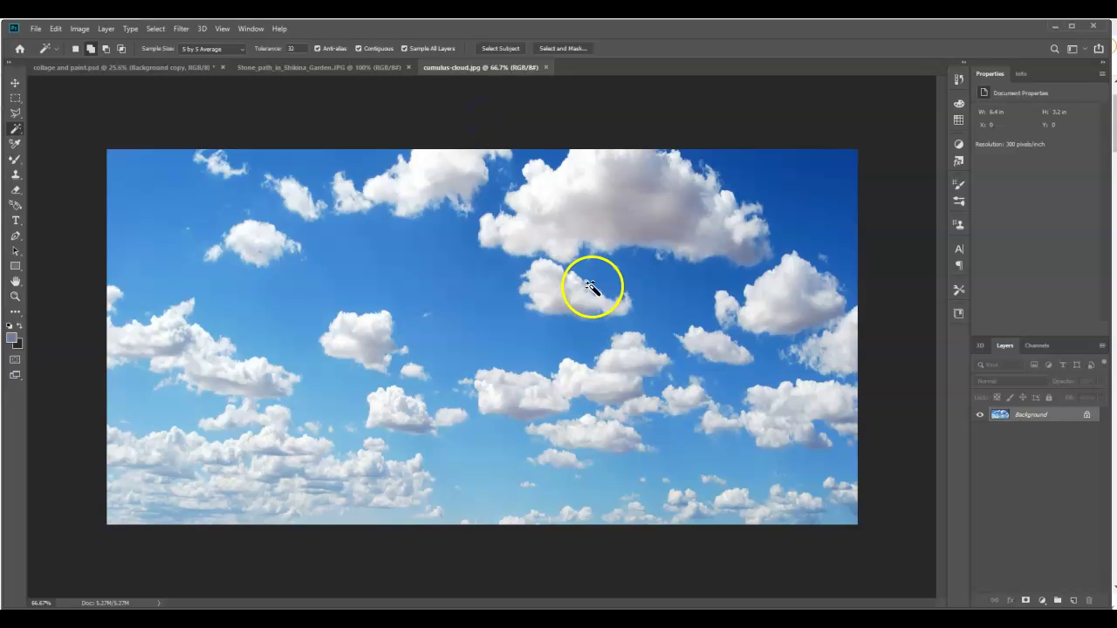
- Copy the whole cloud photo into collage and paint.psd and align it with the canvas's upper-left corner
key("ctrl+a")
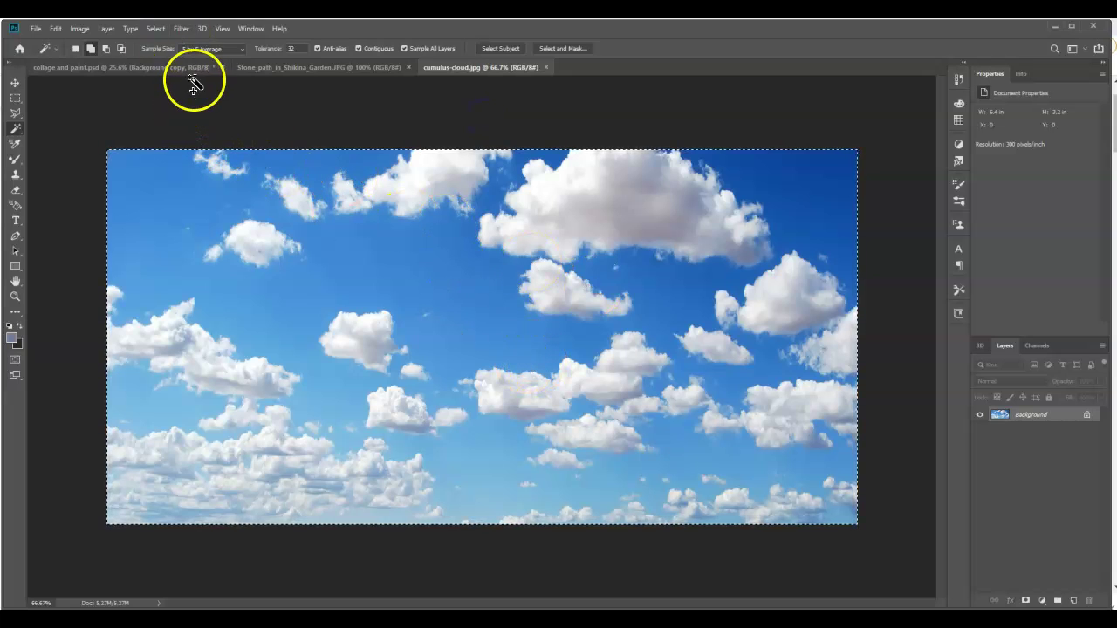
left_click(159, 67)
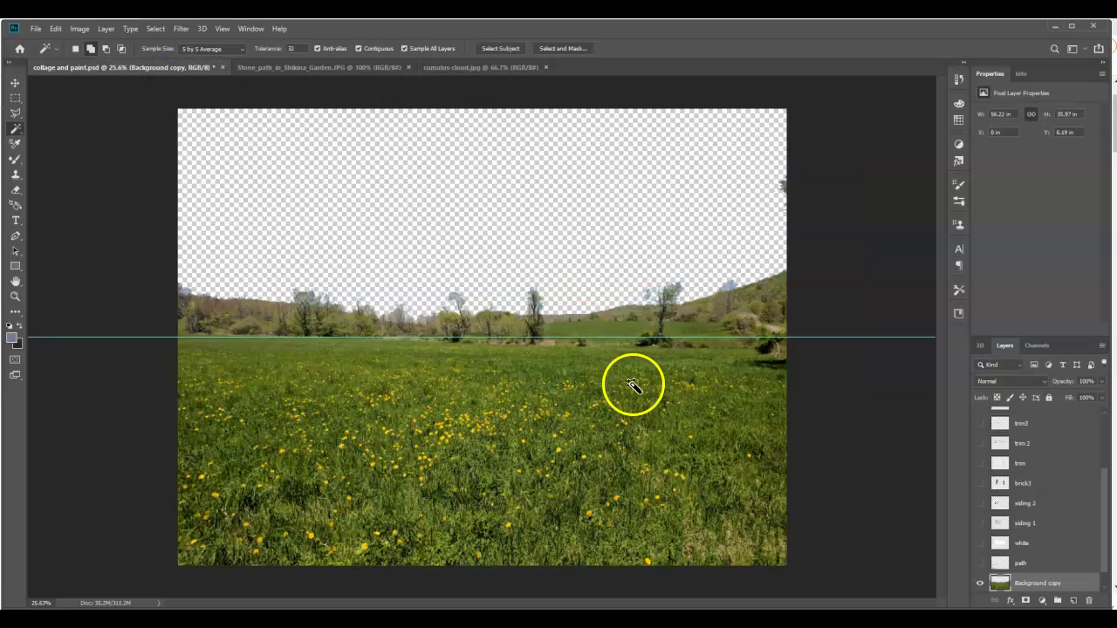
key("ctrl+v")
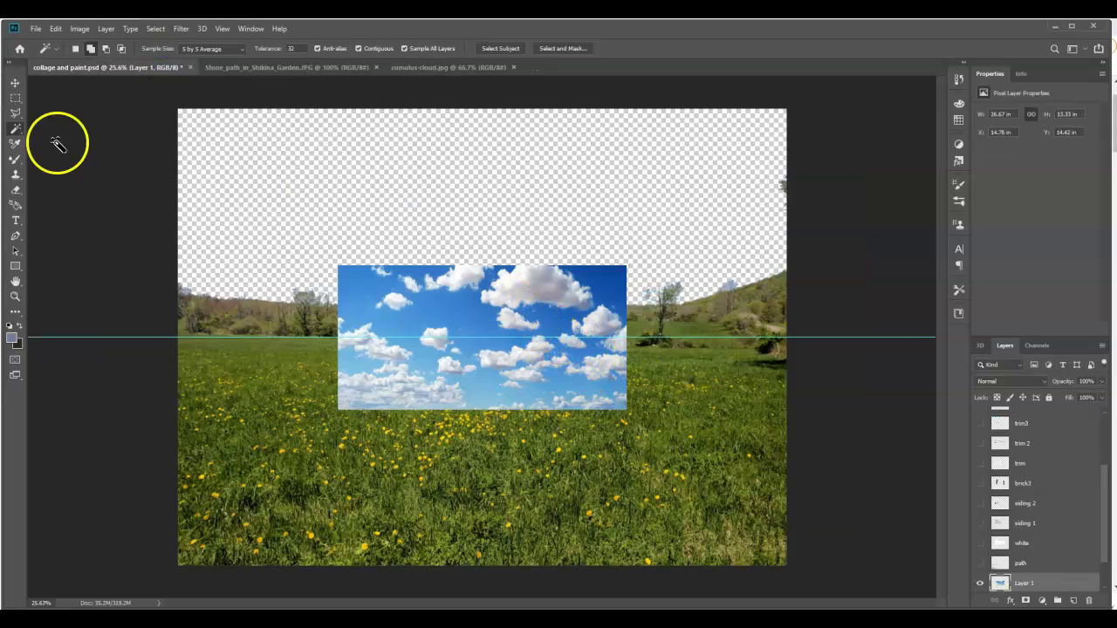
left_click(14, 83)
left_click_drag(439, 291, 276, 142)
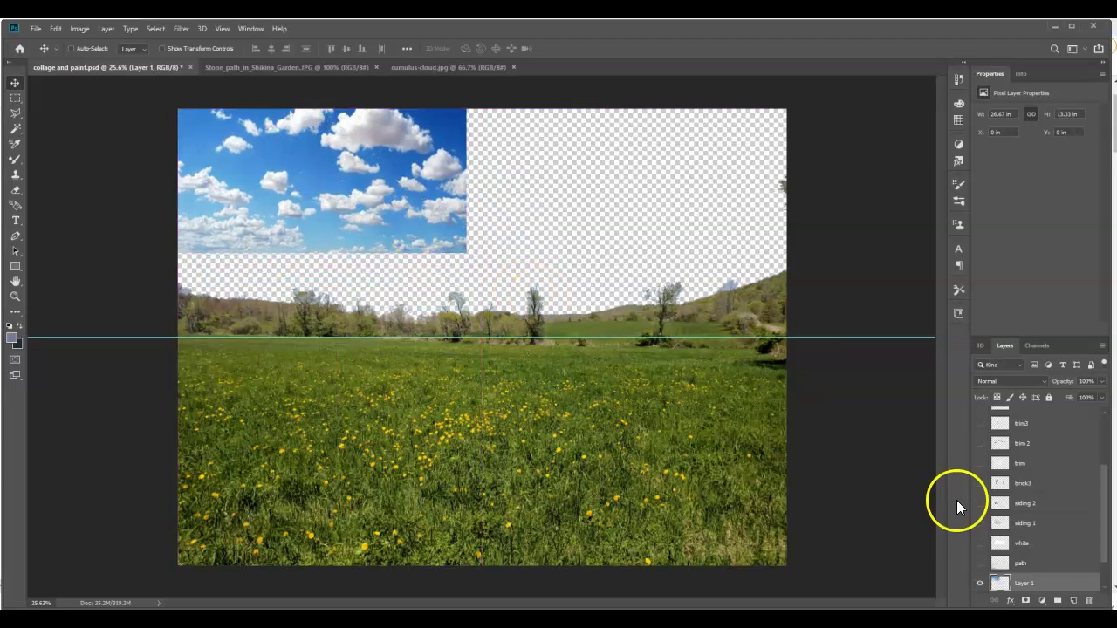
- Rename the pasted cloud layer to sky and place it directly below the Background copy layer
scroll(1078, 586, "down", 2)
double_click(1028, 543)
type("sky")
key("Return")
left_click_drag(1029, 545, 1034, 575)
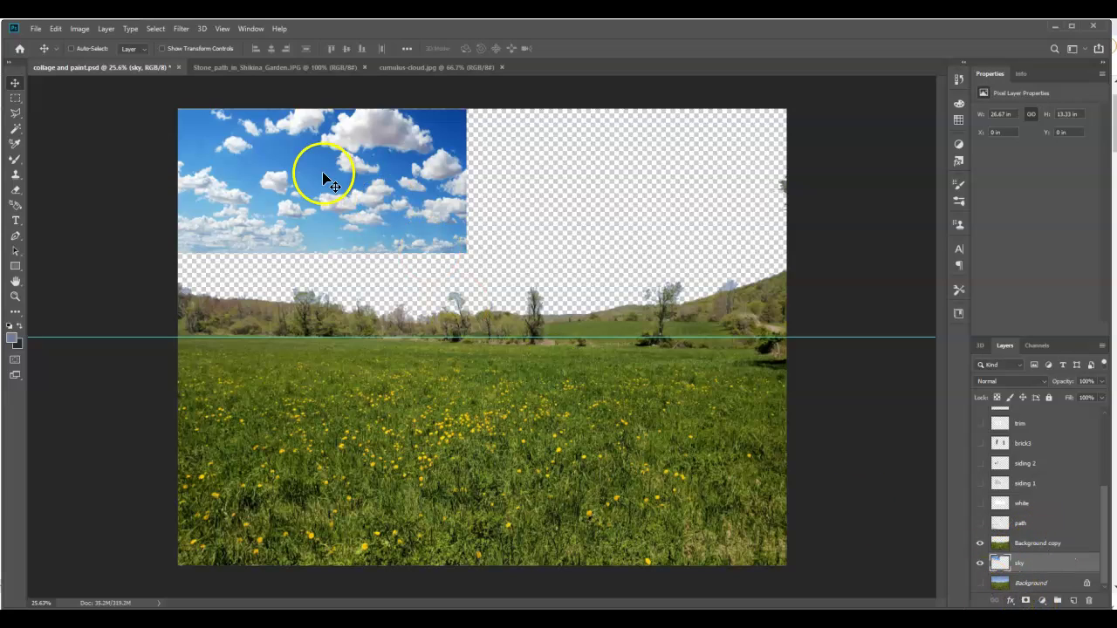
- Scale the sky layer proportionally to about 211% to span the canvas width, and shift it up to about -0.7 in
left_click_drag(328, 176, 324, 181)
left_click(375, 233)
key("ctrl+t")
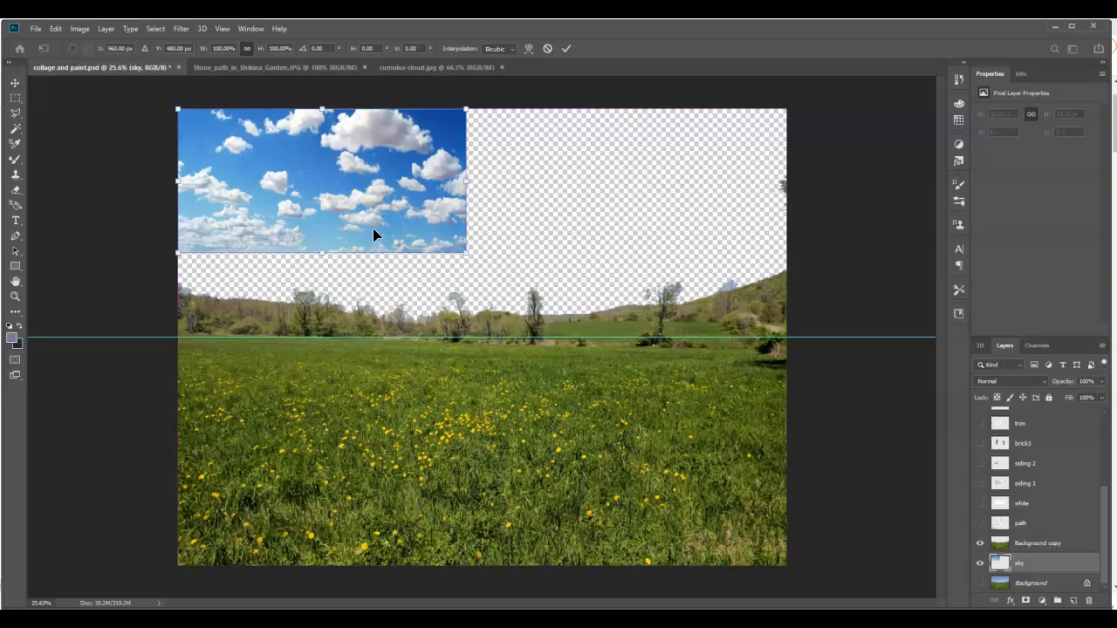
left_click_drag(465, 253, 741, 502)
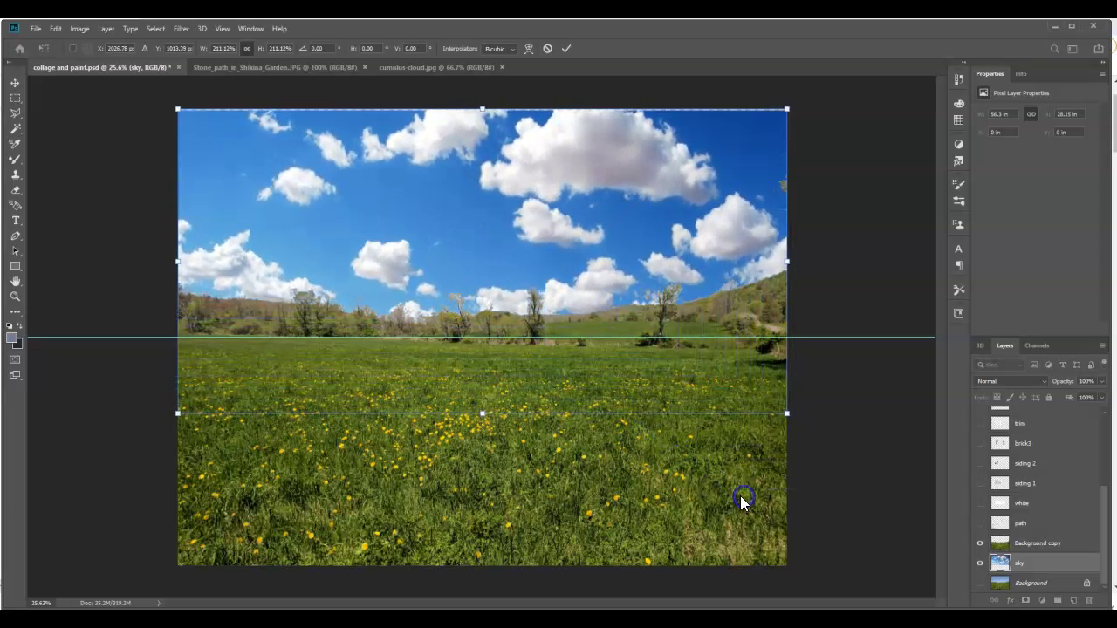
left_click_drag(453, 225, 455, 213)
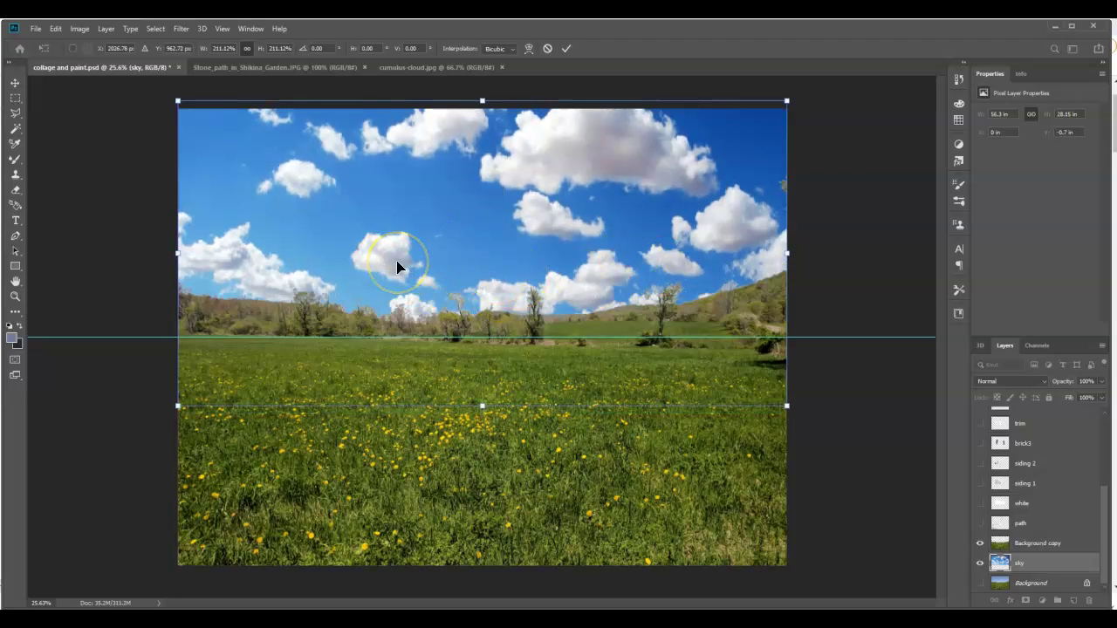
- Compress only the sky's height to about 156%, ending its lower edge just below the tree line, and apply the transform
left_click(776, 406)
left_click_drag(481, 407, 483, 328)
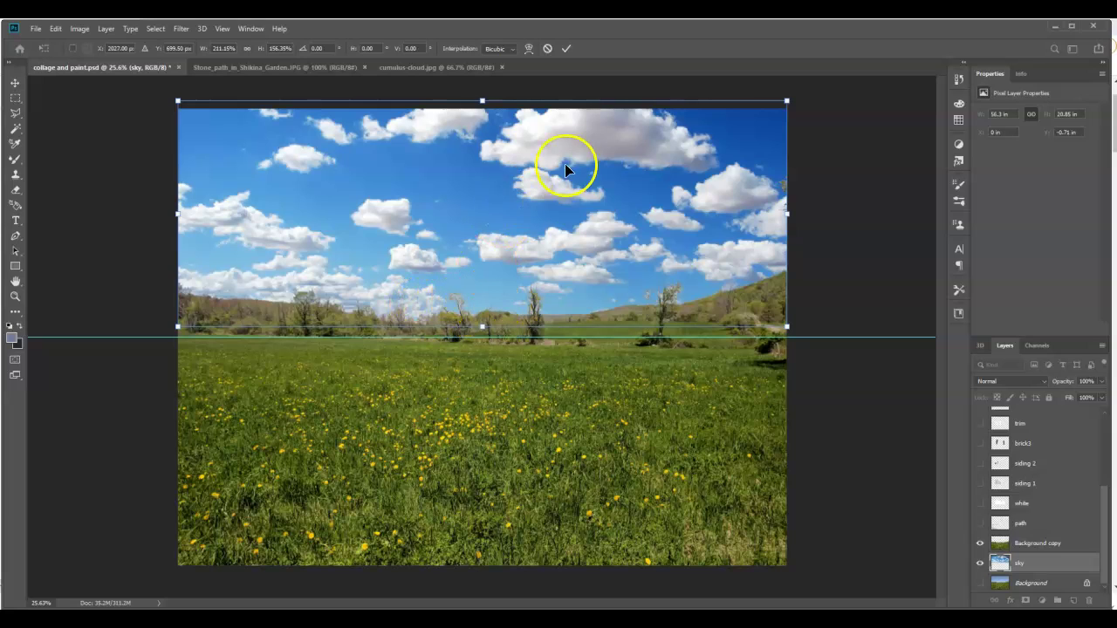
double_click(538, 221)
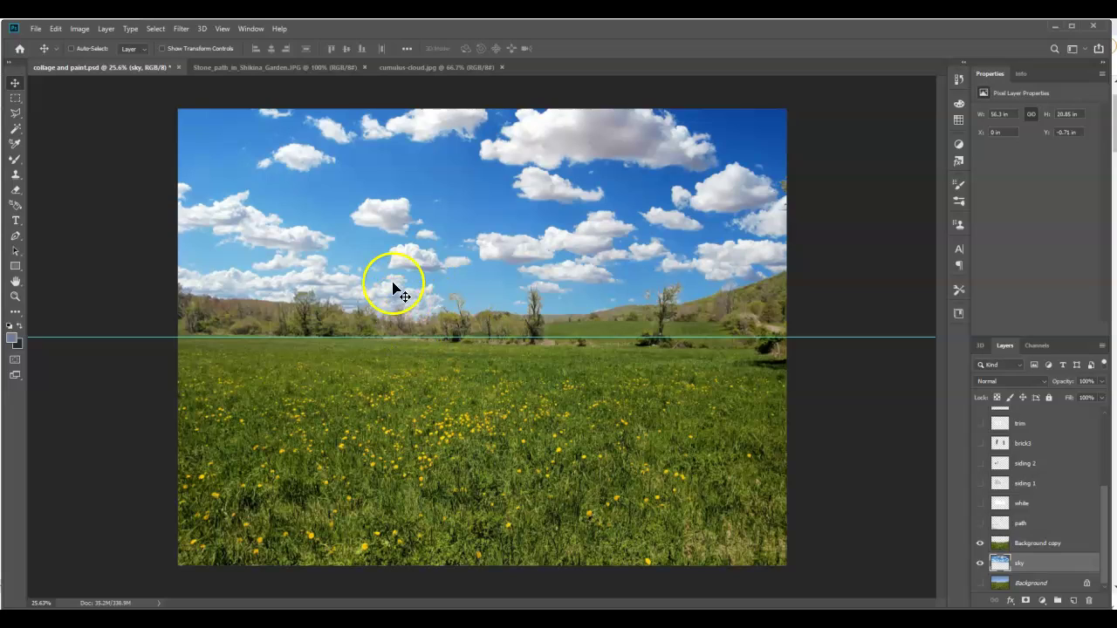
- Adjust the sky layer's Levels, starting from Auto, to input levels of 25, 1.09 and 254
left_click(73, 30)
mouse_move(92, 63)
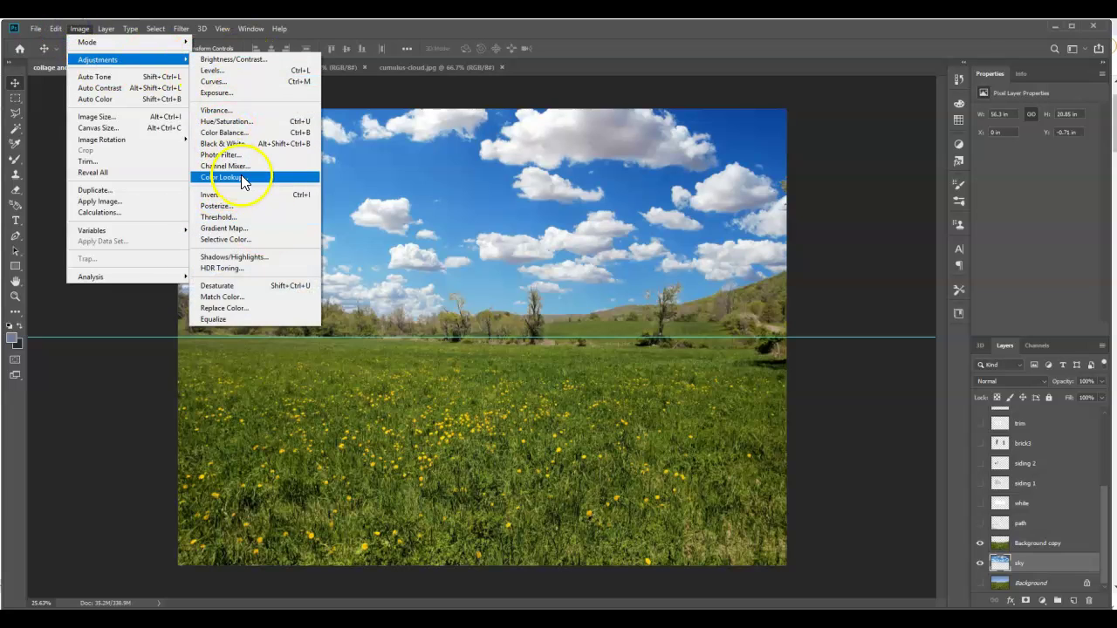
left_click(214, 70)
left_click(970, 140)
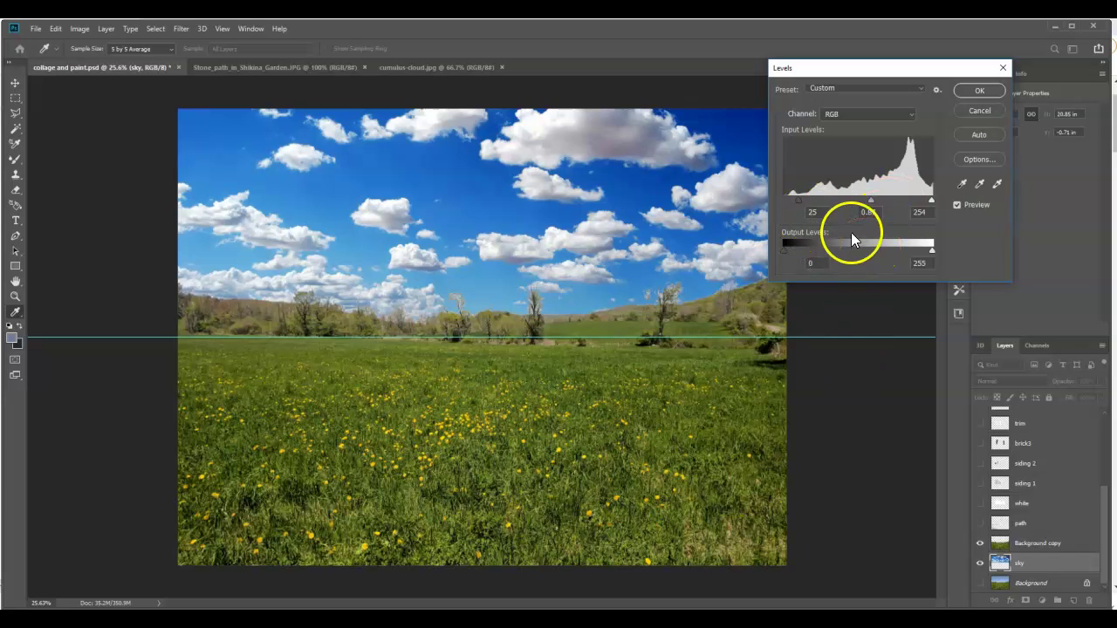
mouse_move(869, 201)
left_mouse_down()
mouse_move(882, 199)
mouse_move(862, 199)
left_mouse_up()
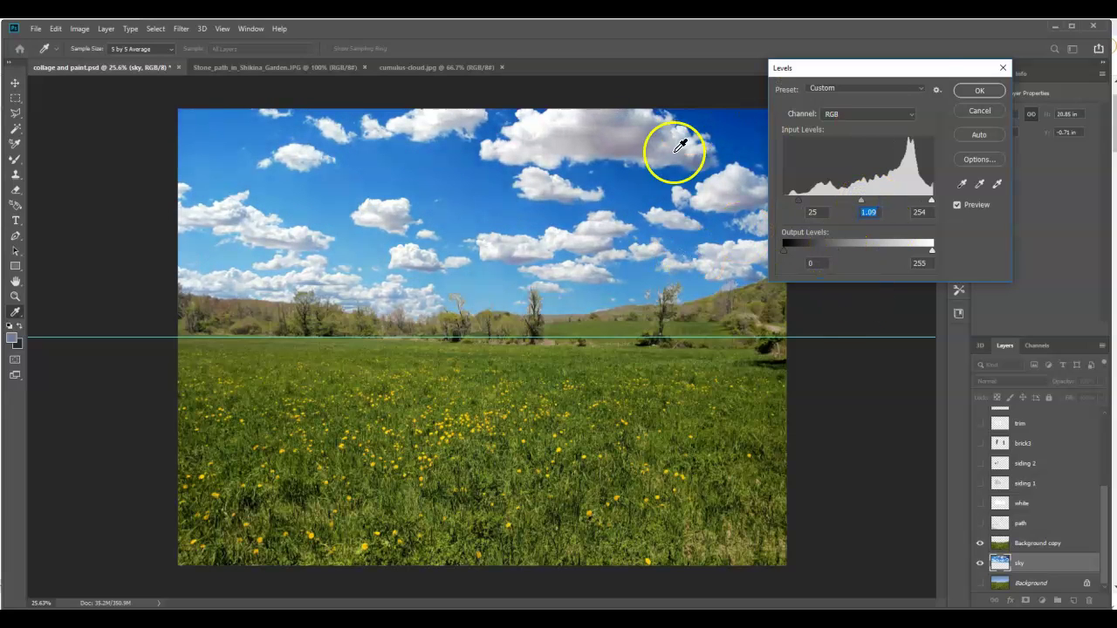
left_click(979, 91)
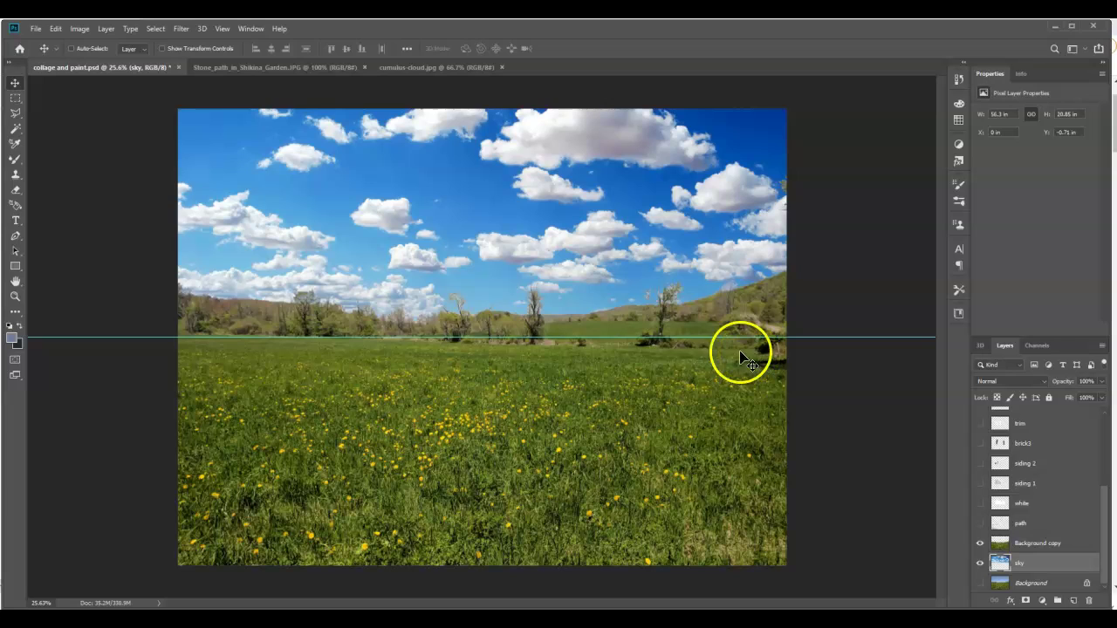
- Show all the hidden collage layers from grass down to path over the new sky
scroll(1018, 498, "up", 3)
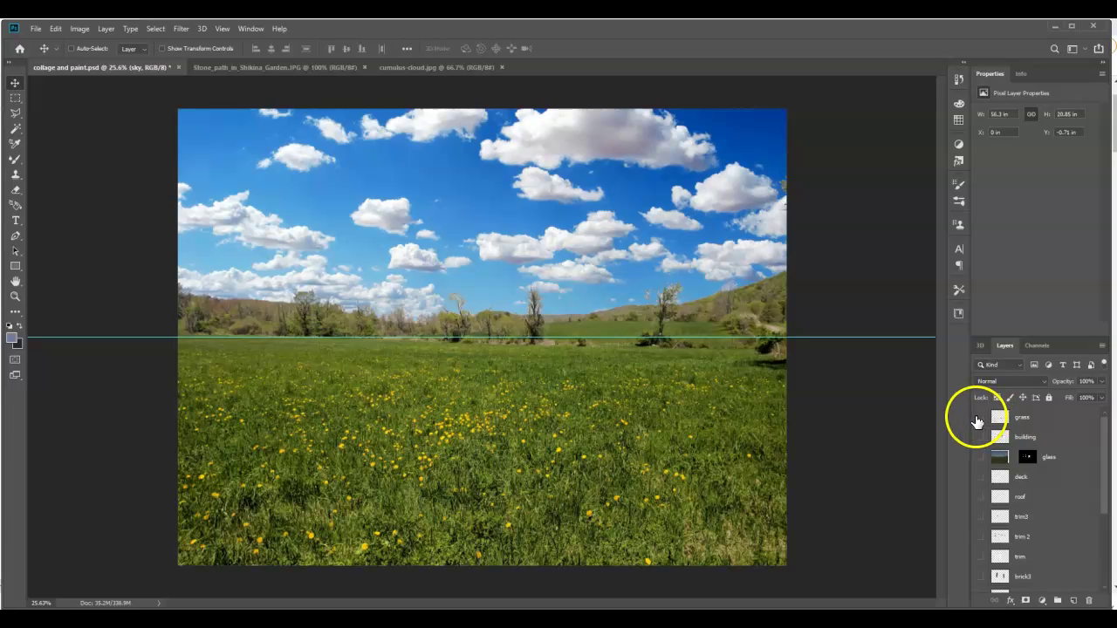
left_click(979, 418)
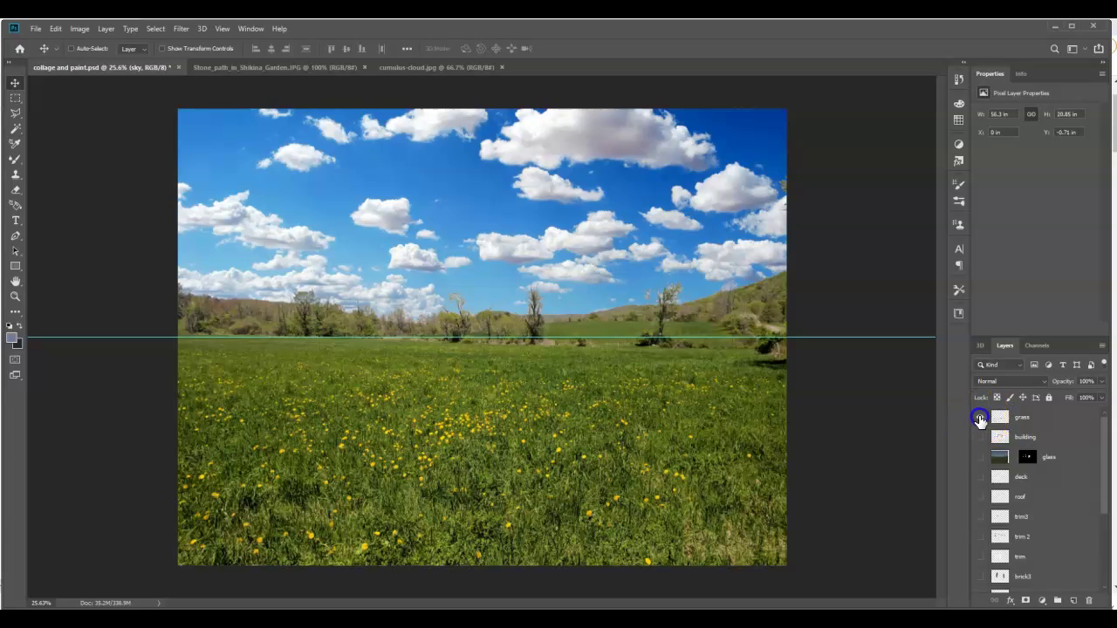
left_click_drag(979, 470, 982, 544)
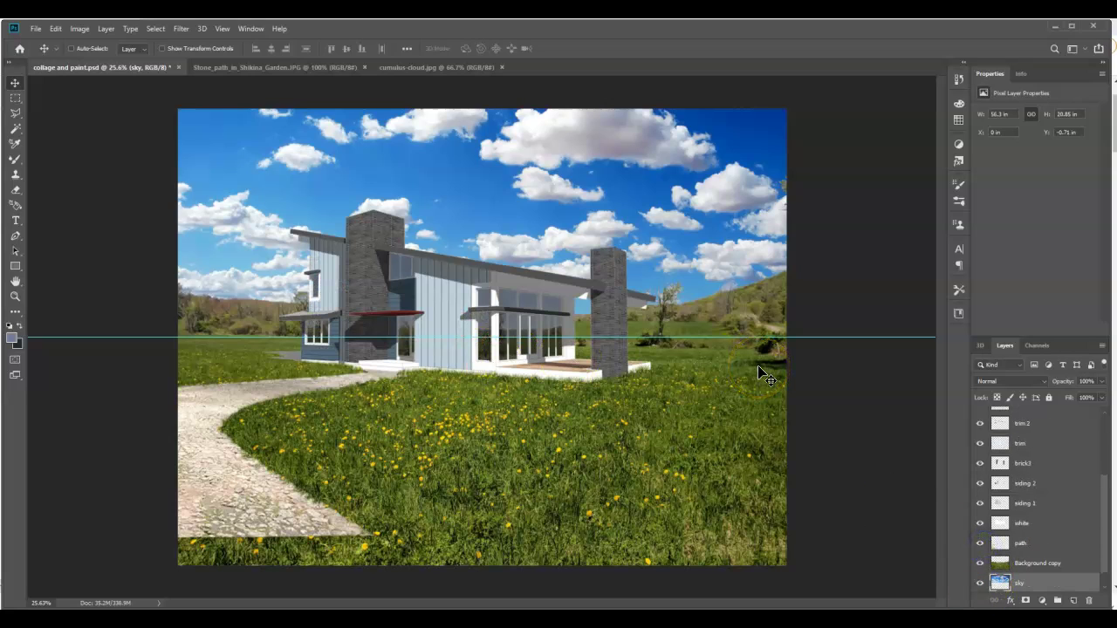